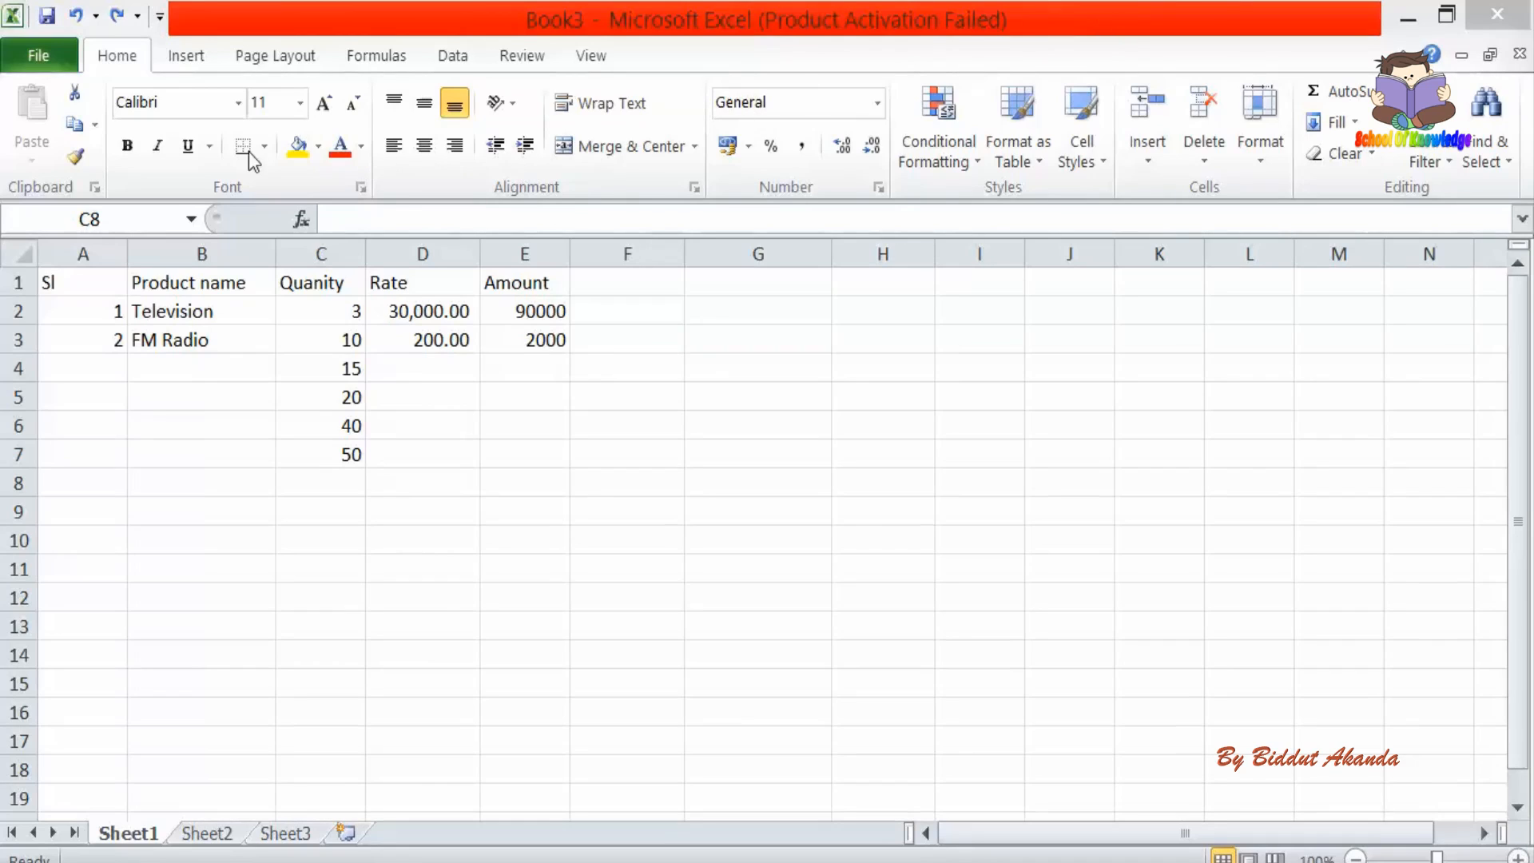
{"action": "left_click", "coordinate": [393, 52]}
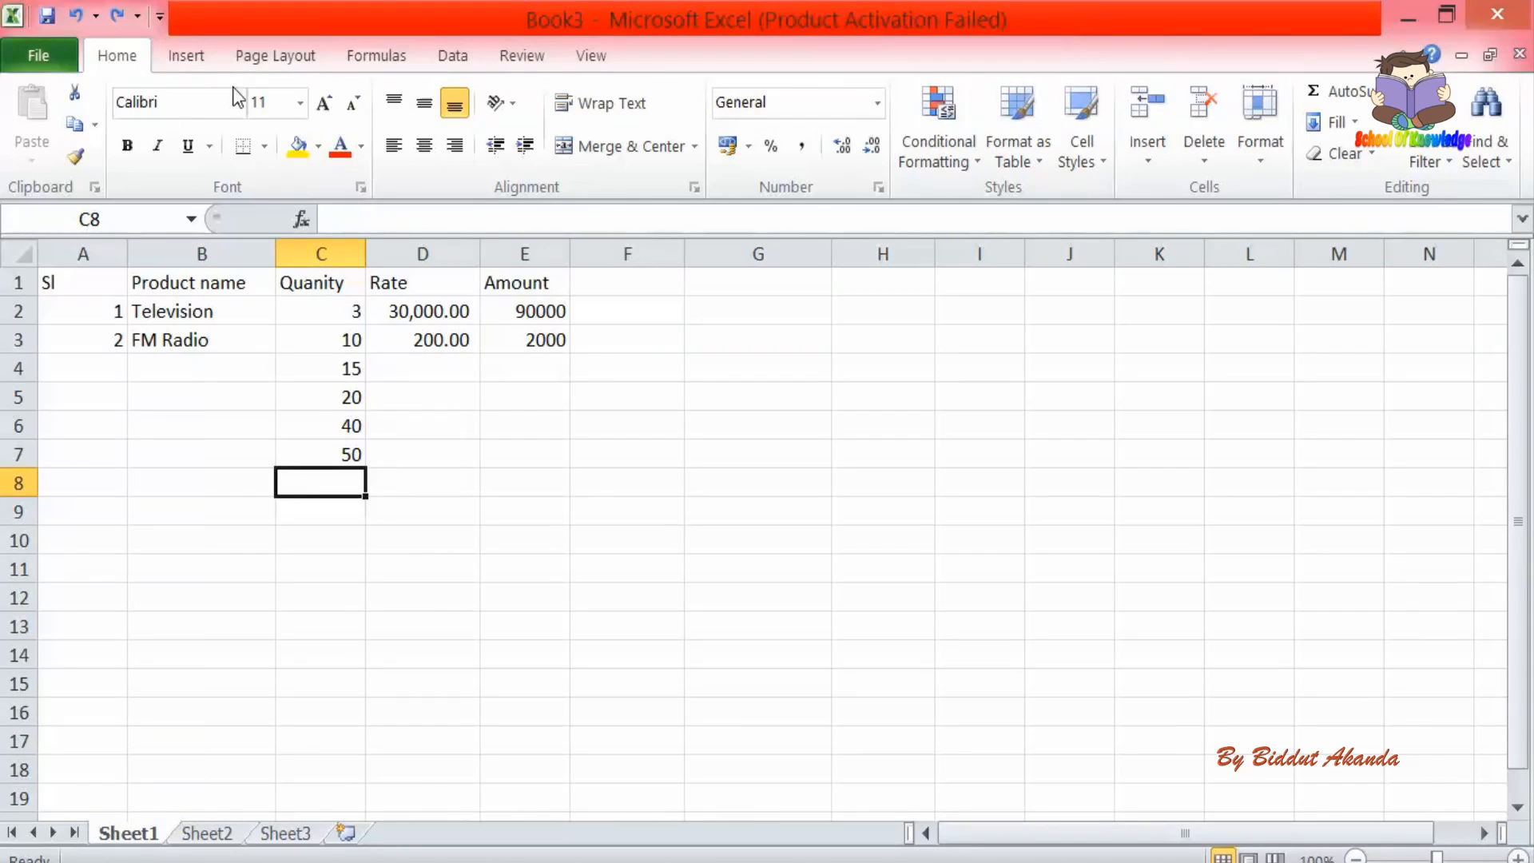
{"action": "left_click", "coordinate": [384, 58]}
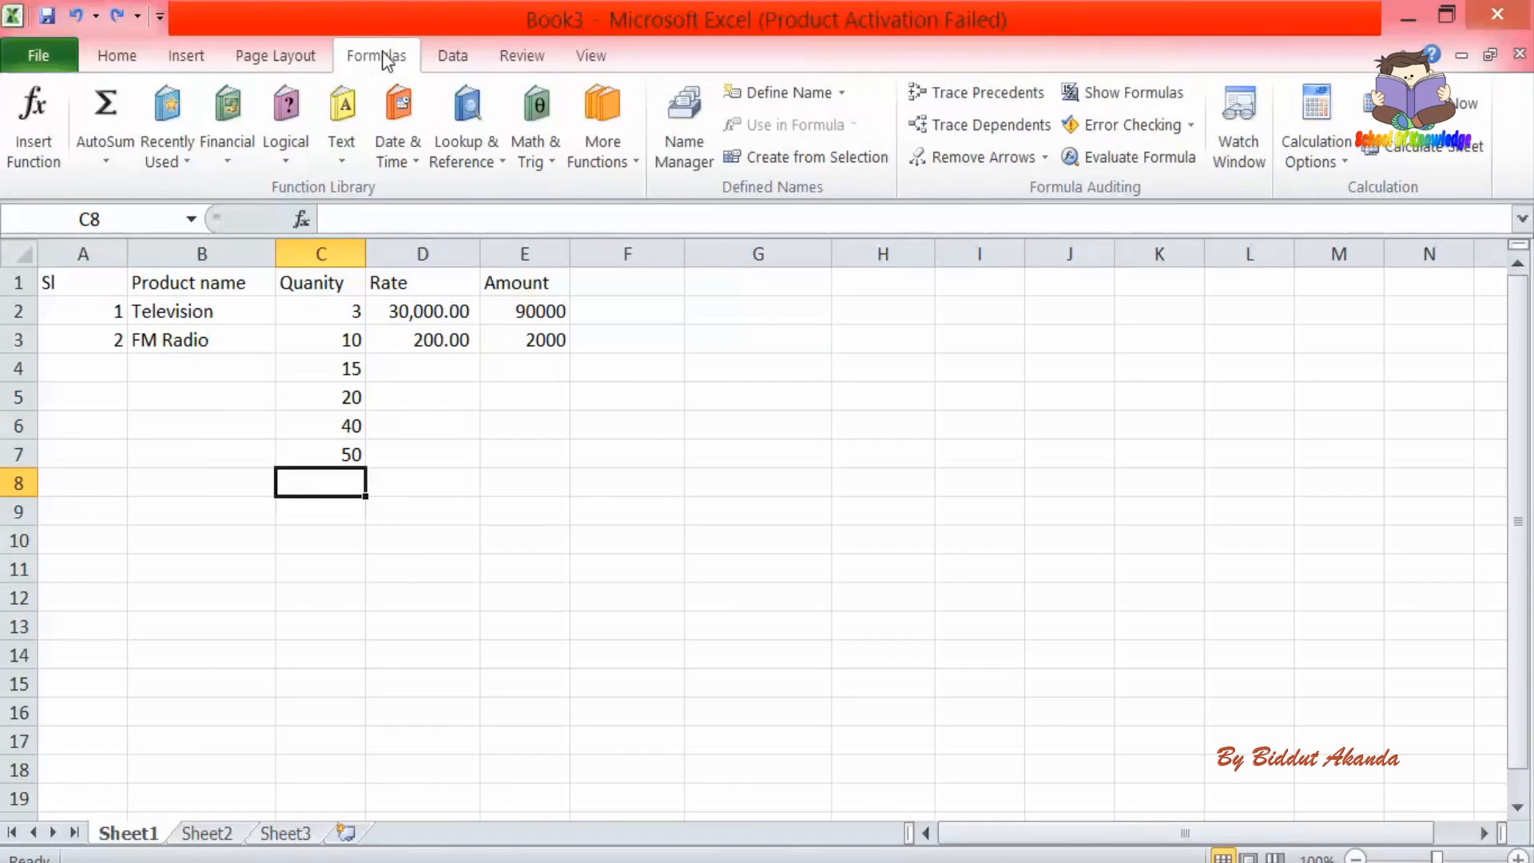
{"action": "left_click", "coordinate": [46, 130]}
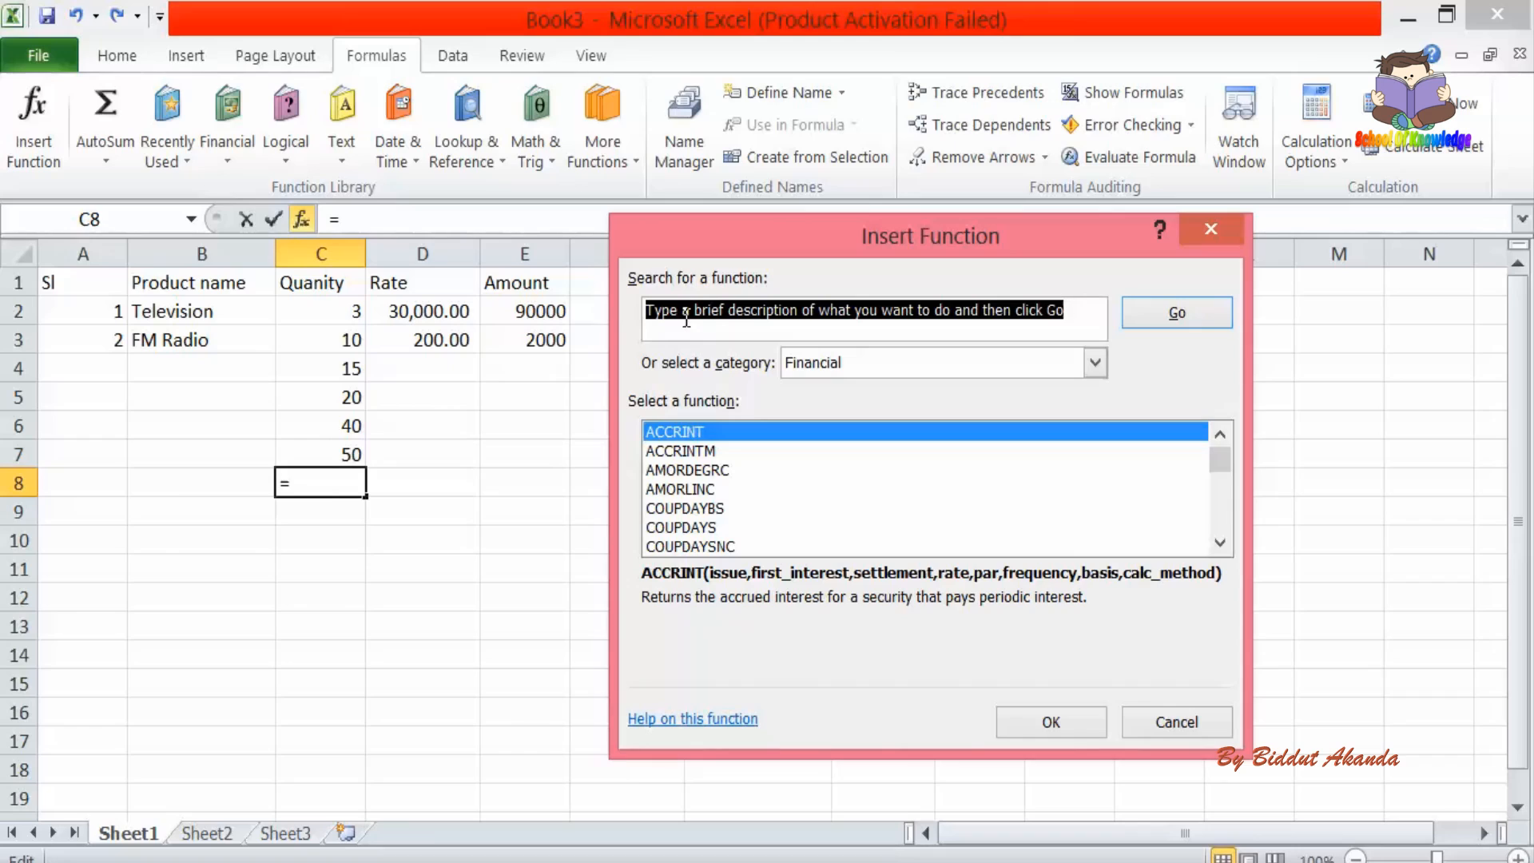
{"action": "type", "text": "s"}
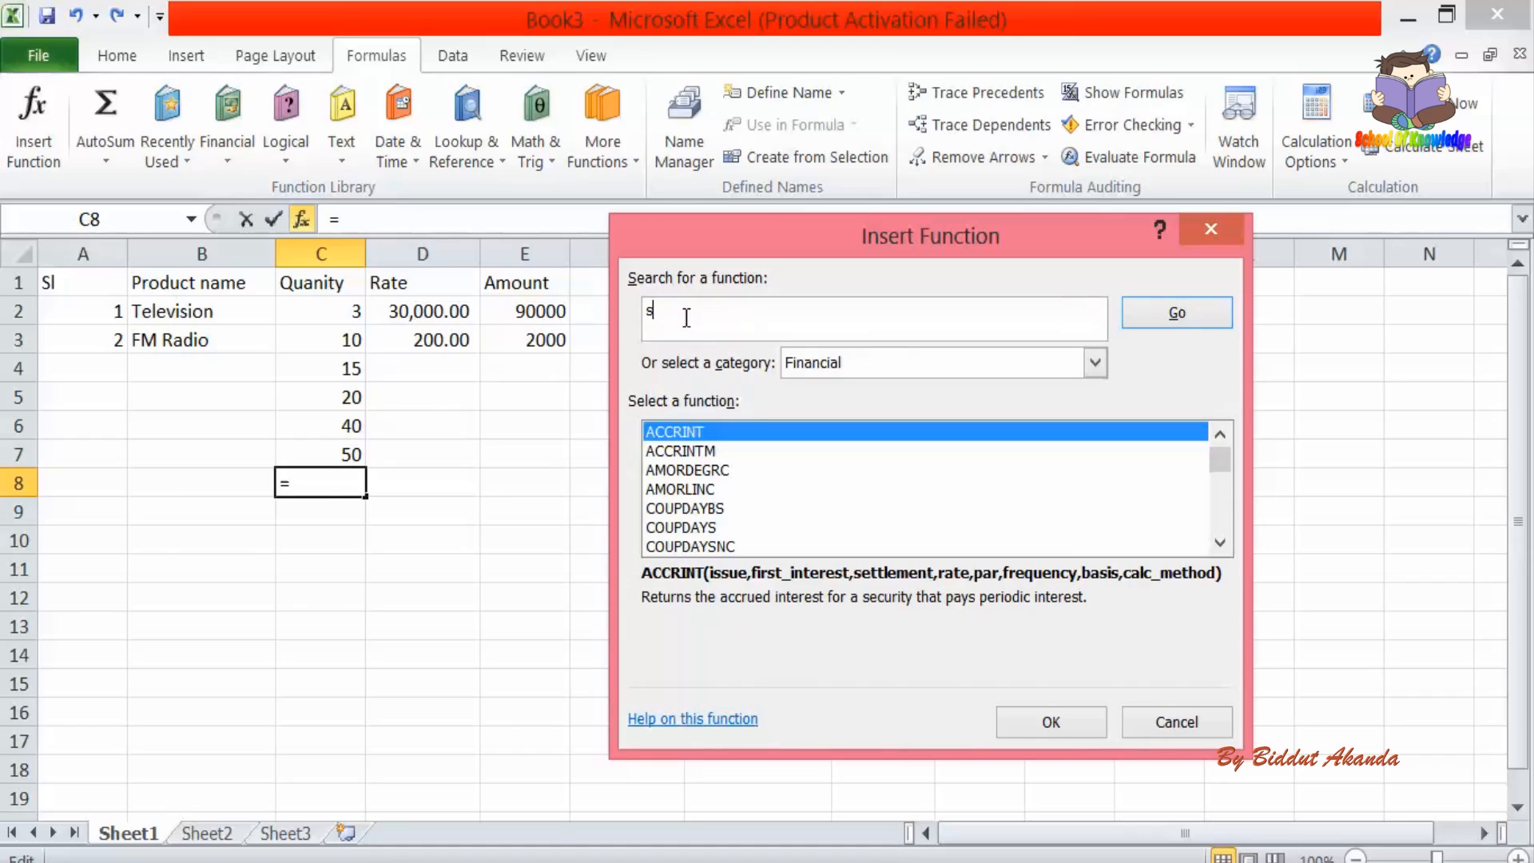
{"action": "type", "text": "um"}
{"action": "left_click", "coordinate": [1095, 362]}
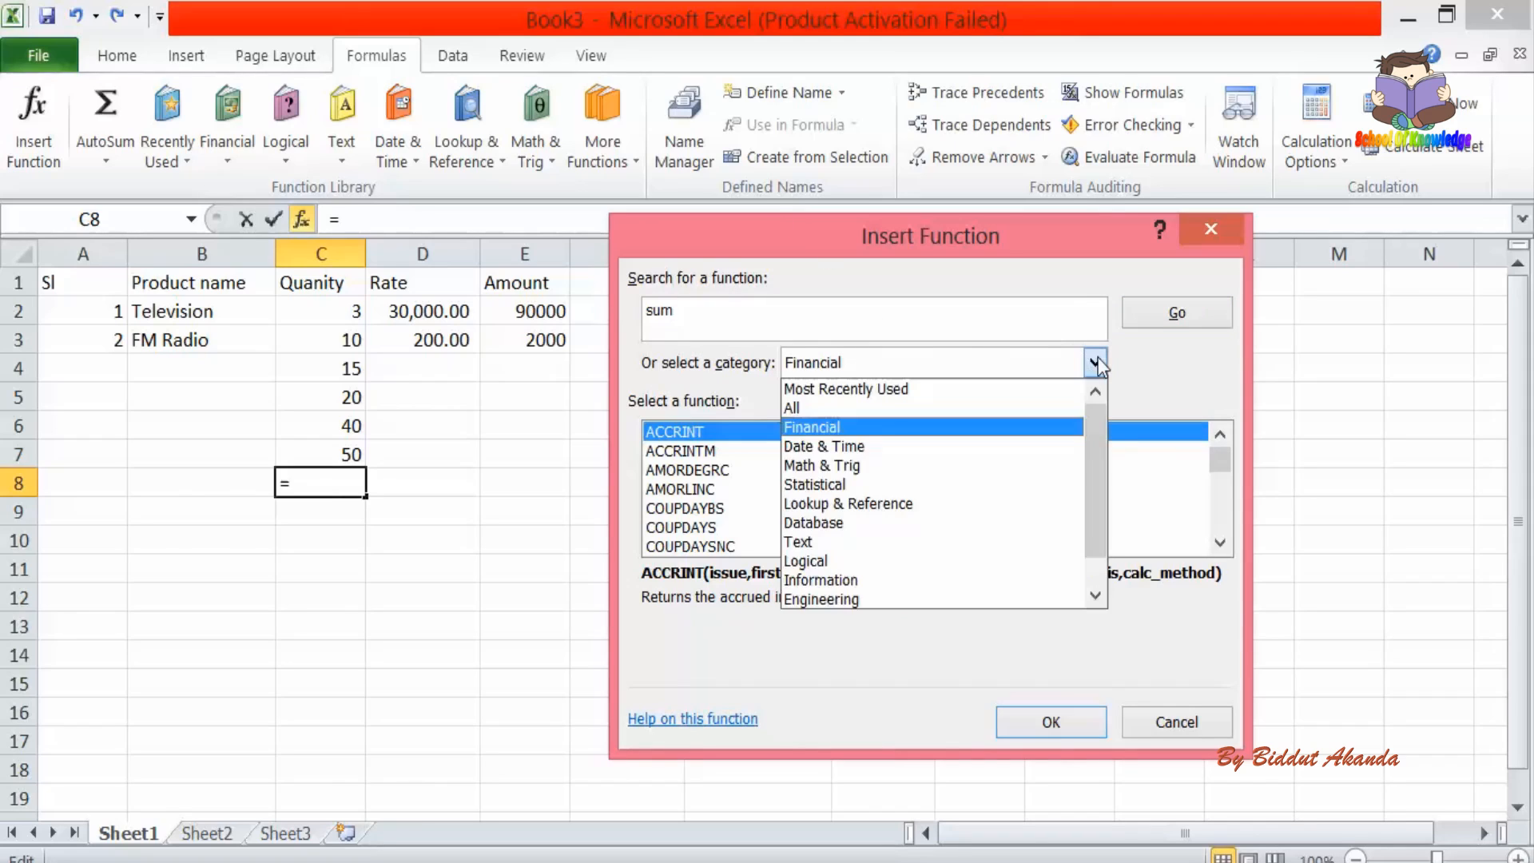
{"action": "left_click", "coordinate": [891, 466]}
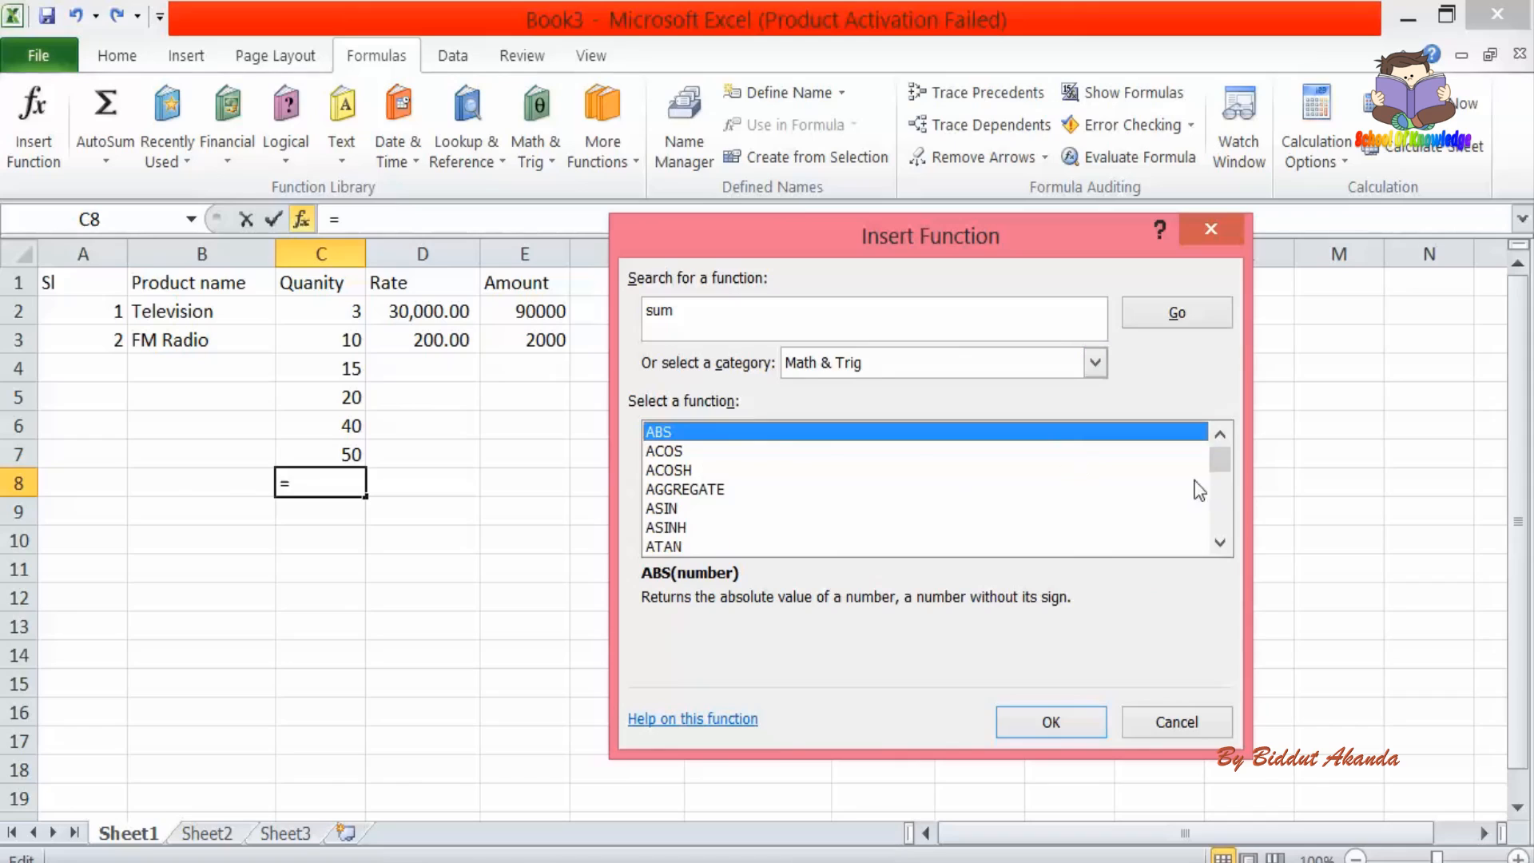
{"action": "left_click_drag", "start_coordinate": [1222, 473], "coordinate": [1234, 546]}
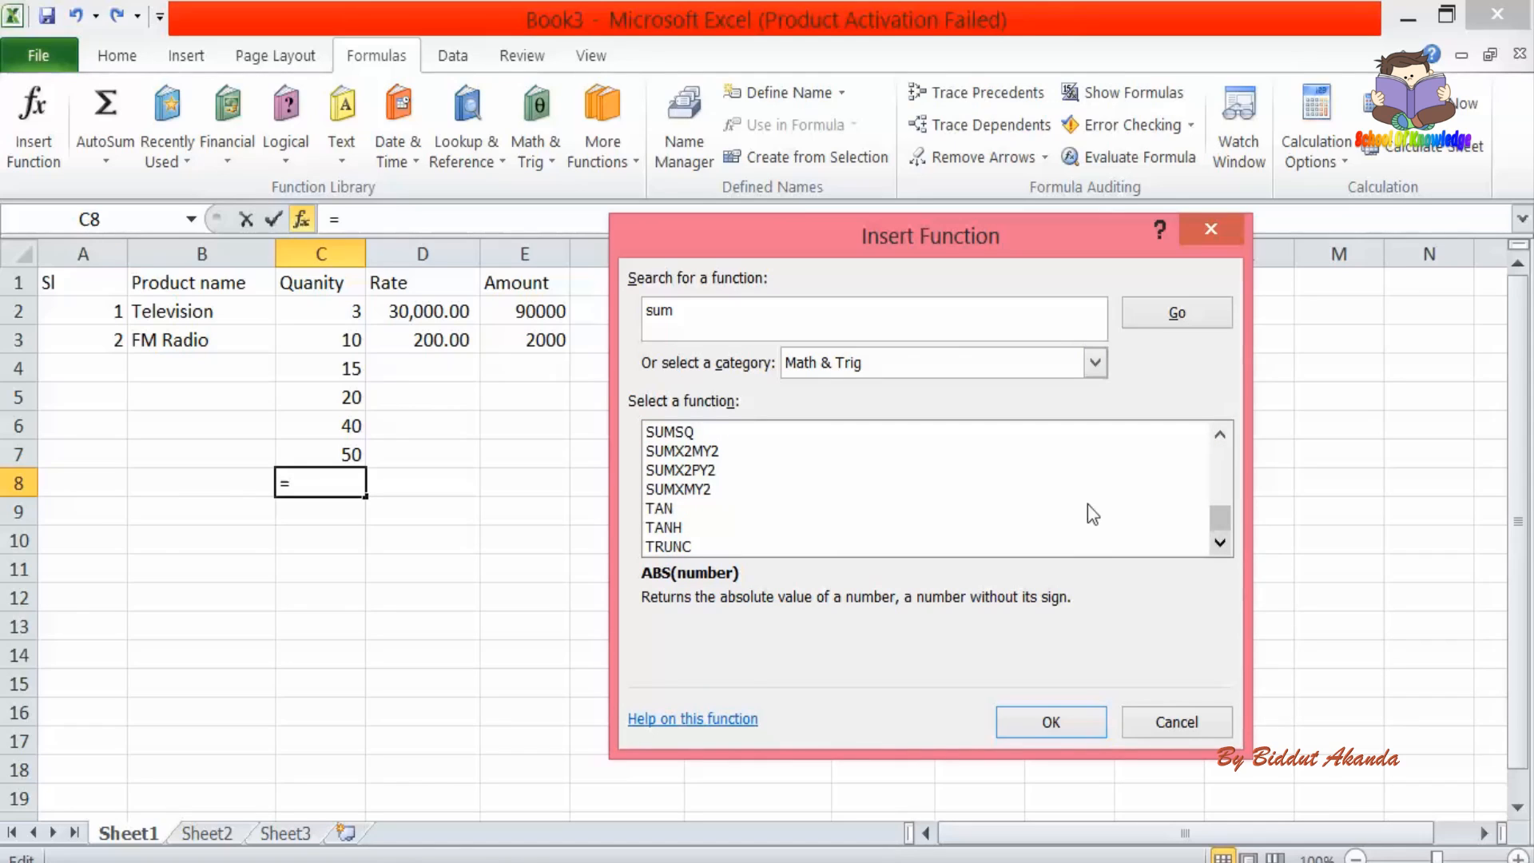
{"action": "left_click", "coordinate": [1225, 439]}
{"action": "left_click", "coordinate": [1225, 439]}
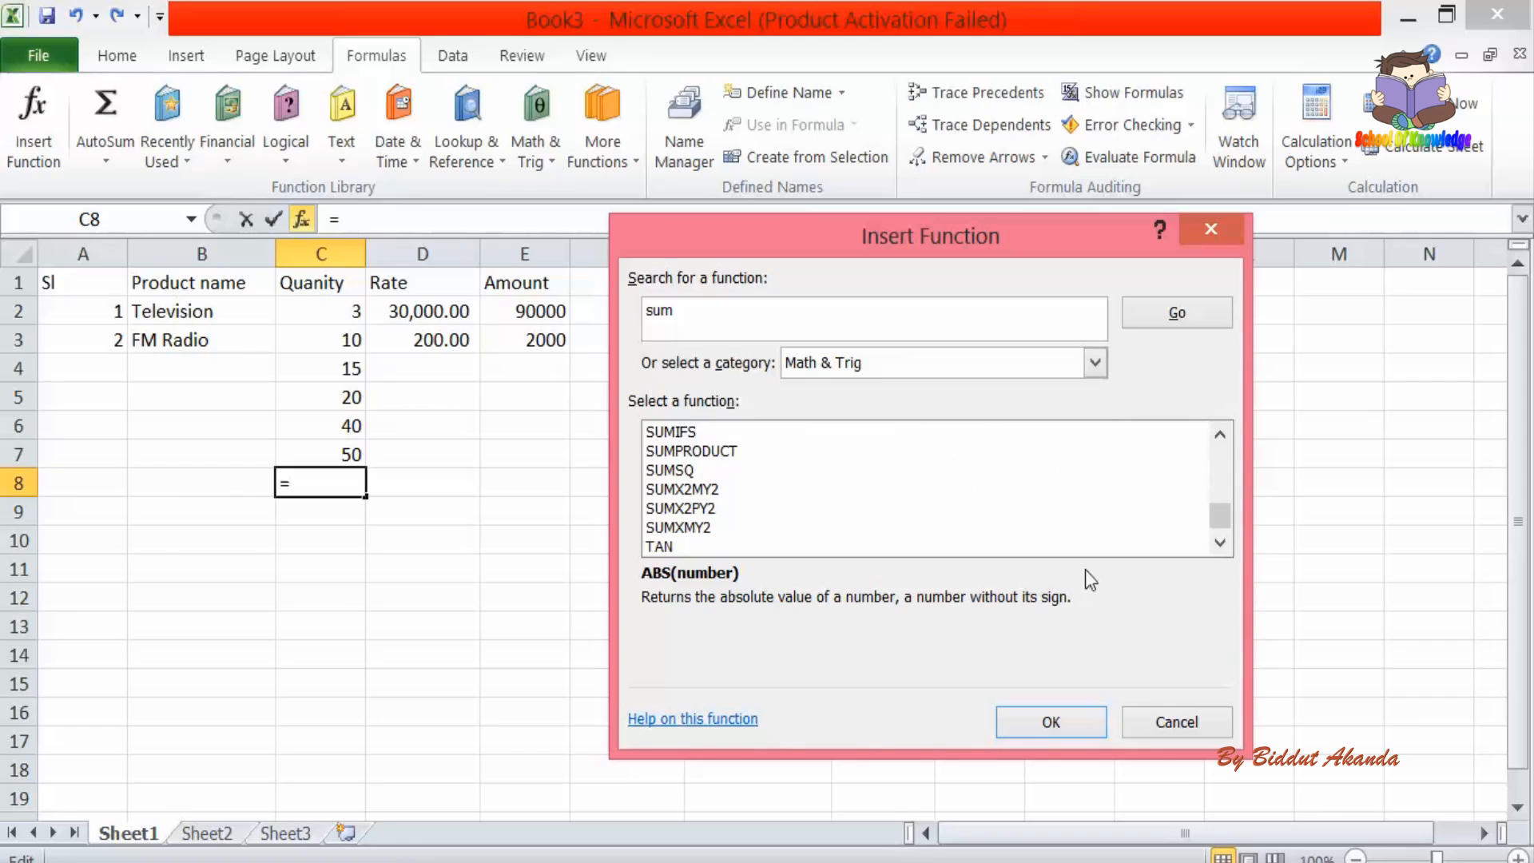
{"action": "left_click", "coordinate": [1167, 721]}
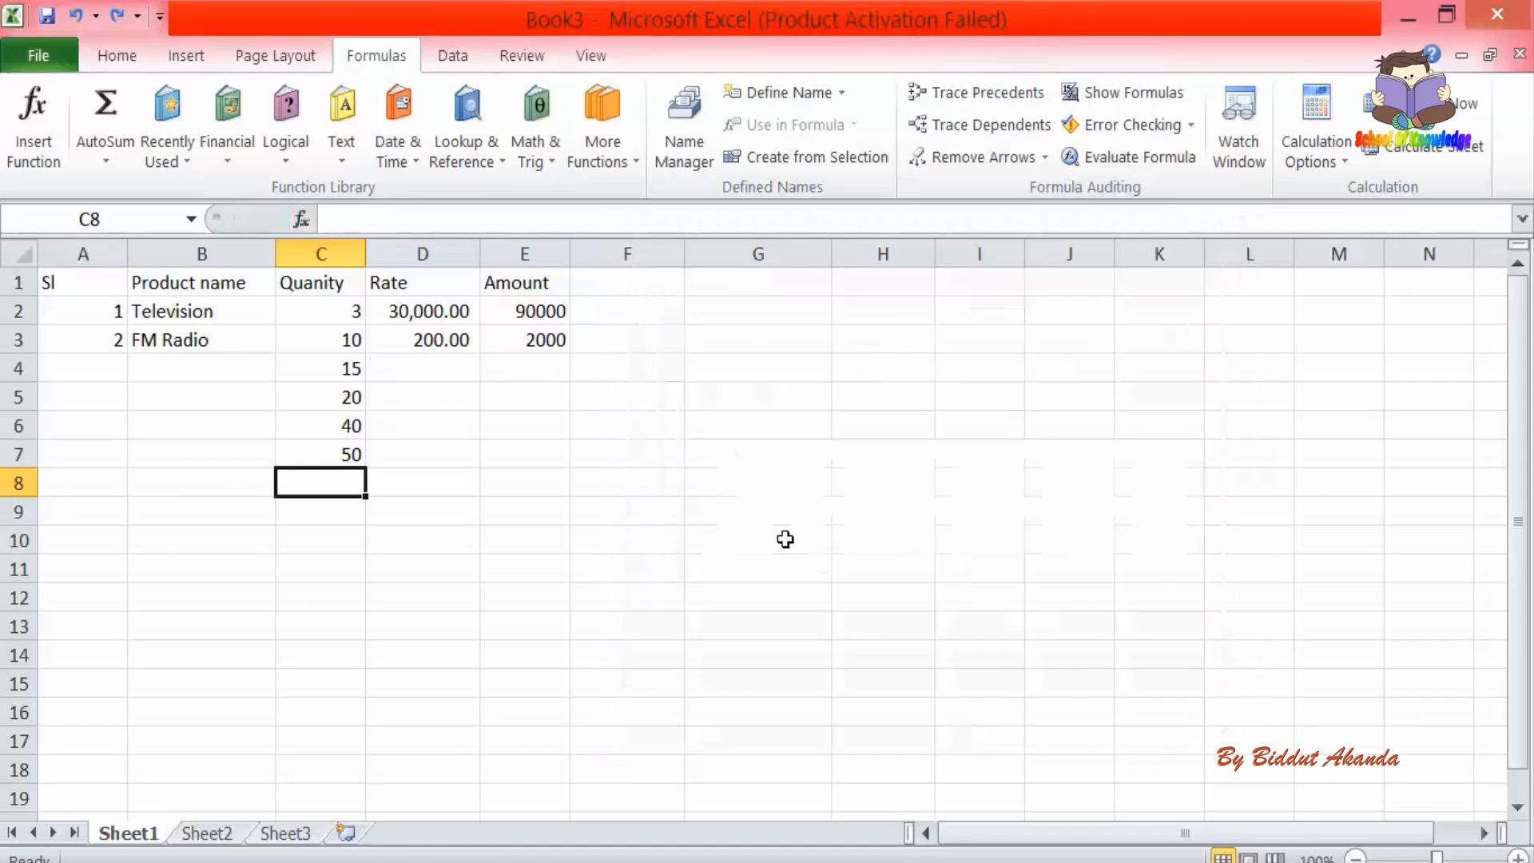
- Start inserting a function in cell C8 and search all function categories for "sum"
{"action": "left_click", "coordinate": [304, 228]}
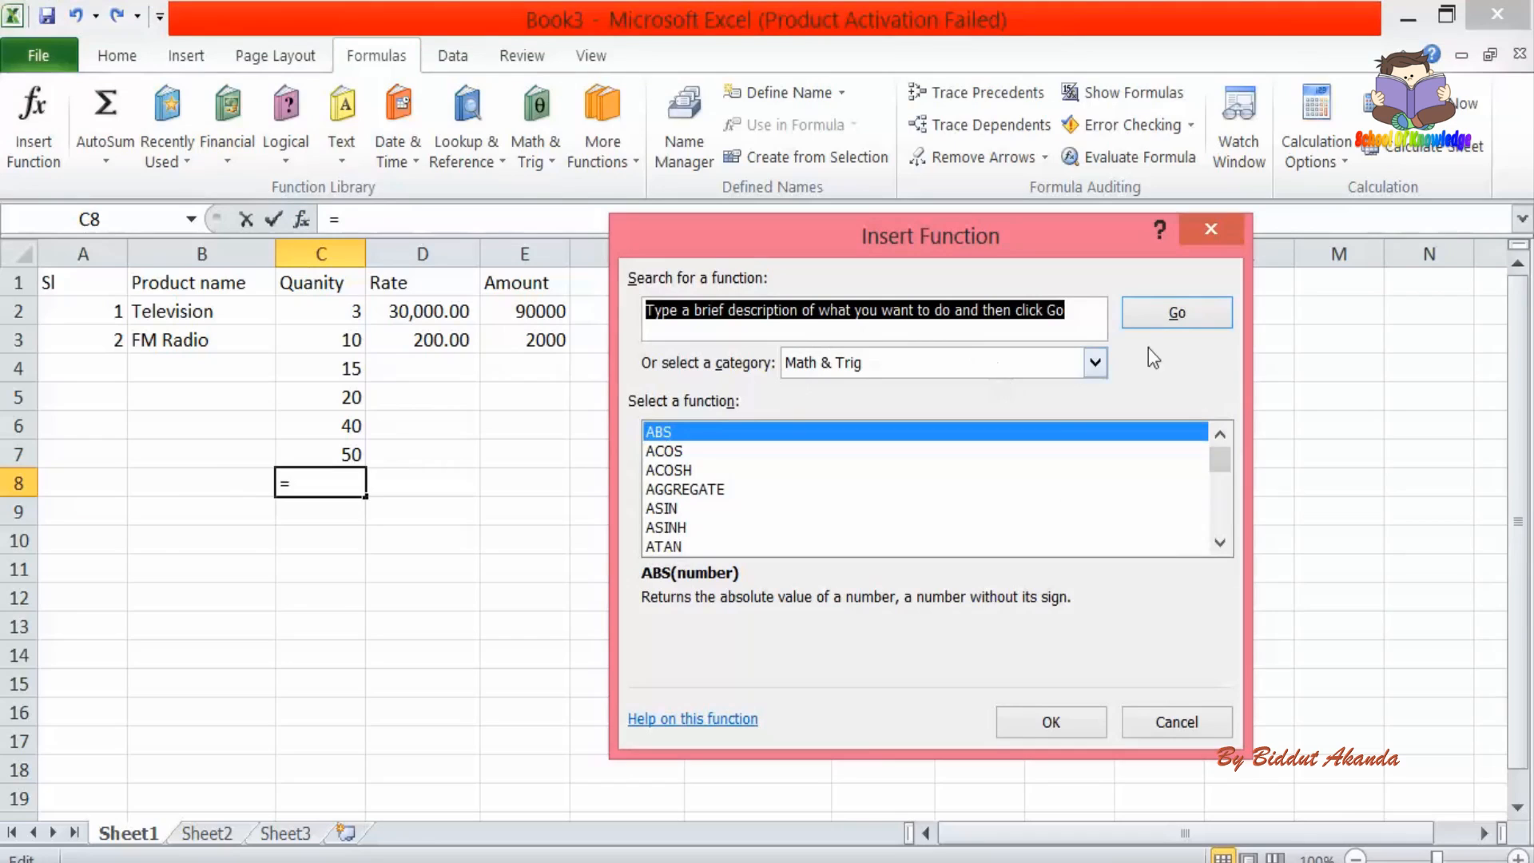
{"action": "left_click", "coordinate": [1098, 361]}
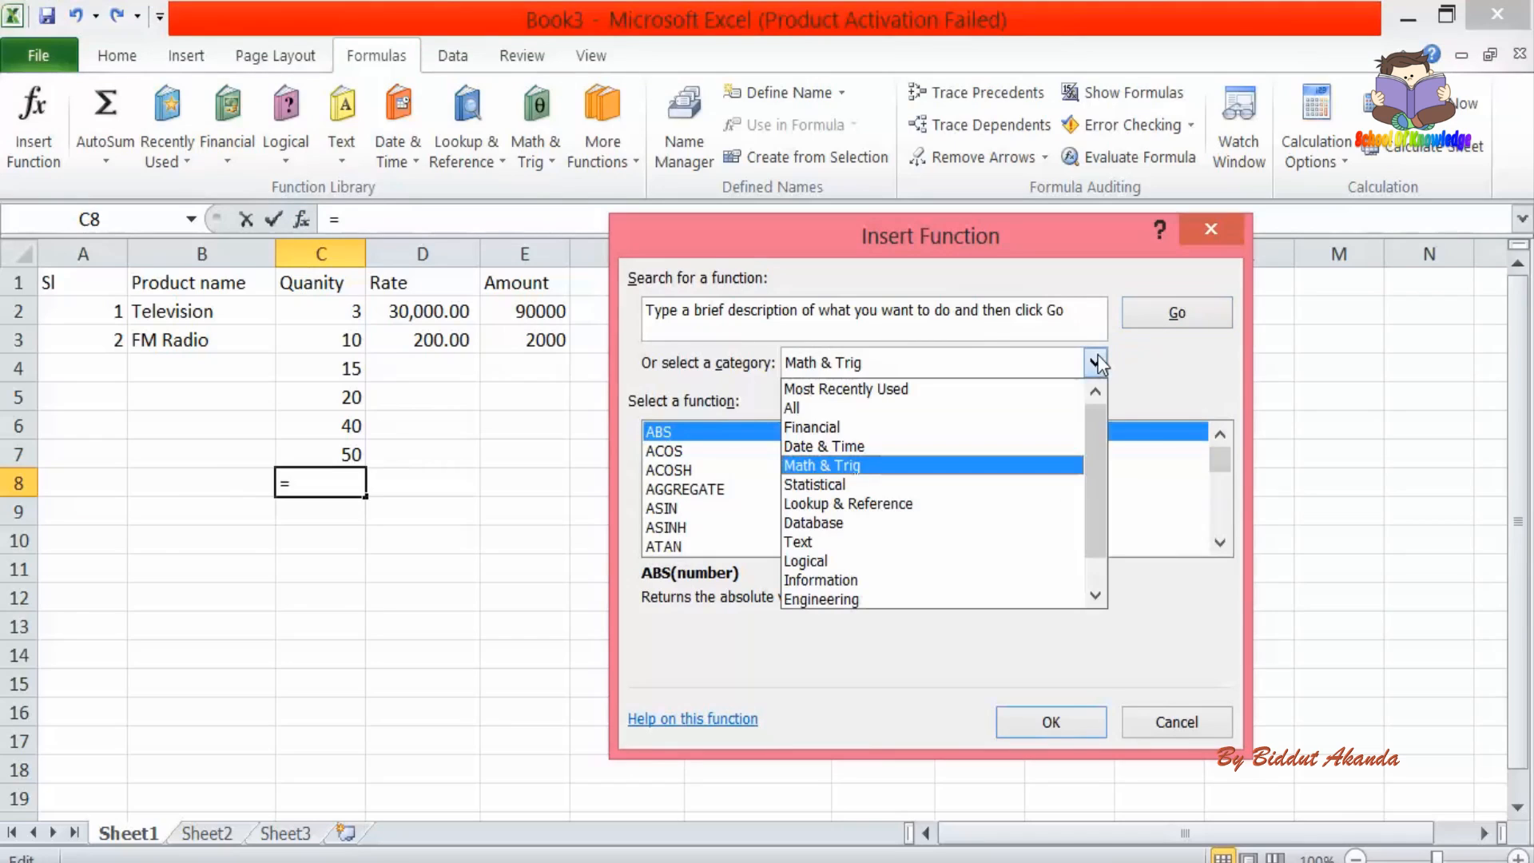
{"action": "left_click", "coordinate": [909, 408]}
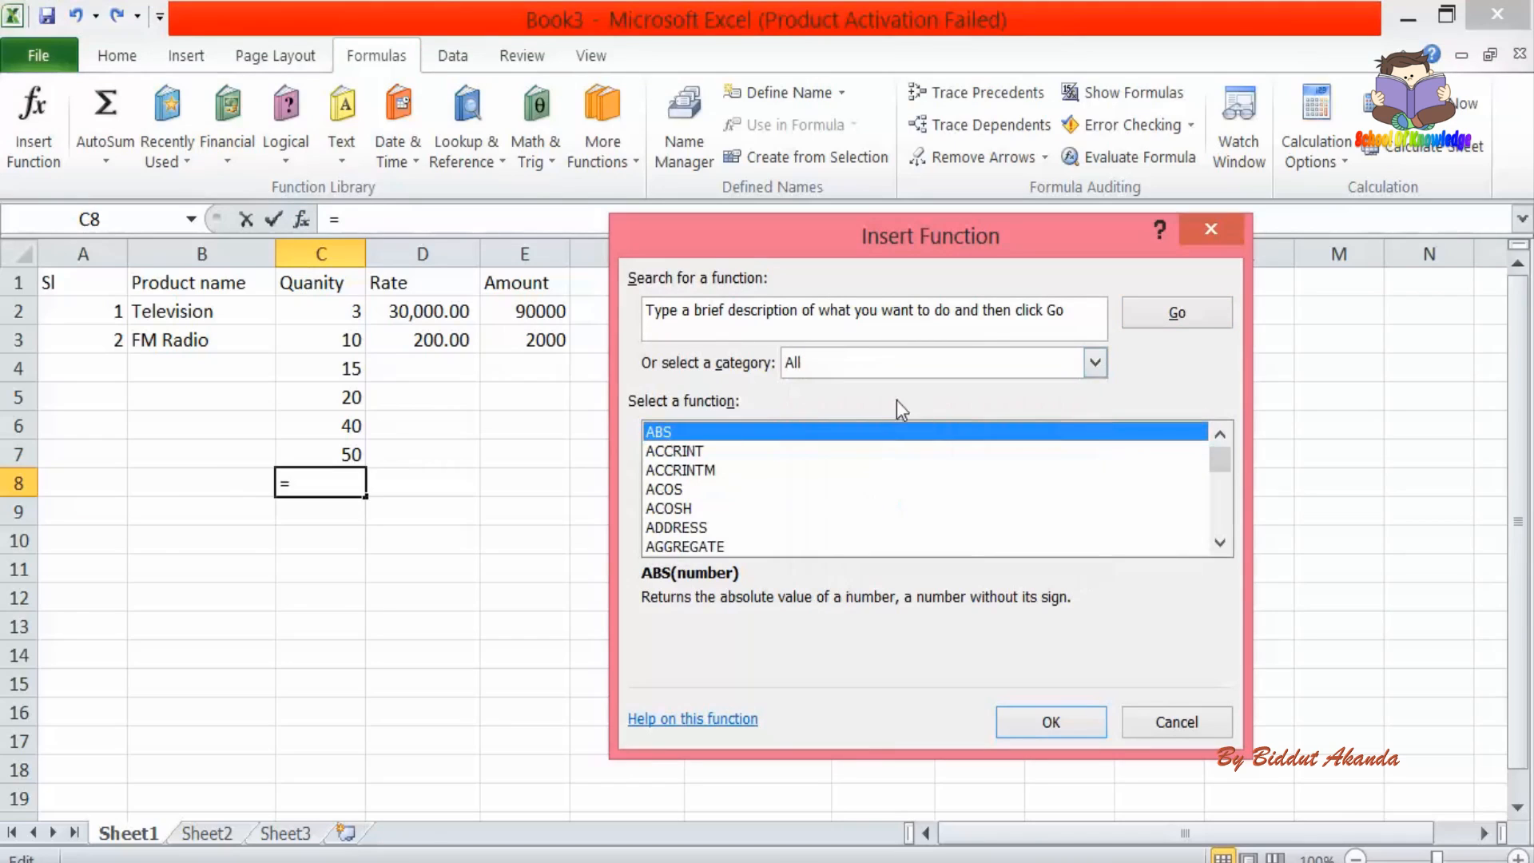
{"action": "left_click", "coordinate": [758, 311]}
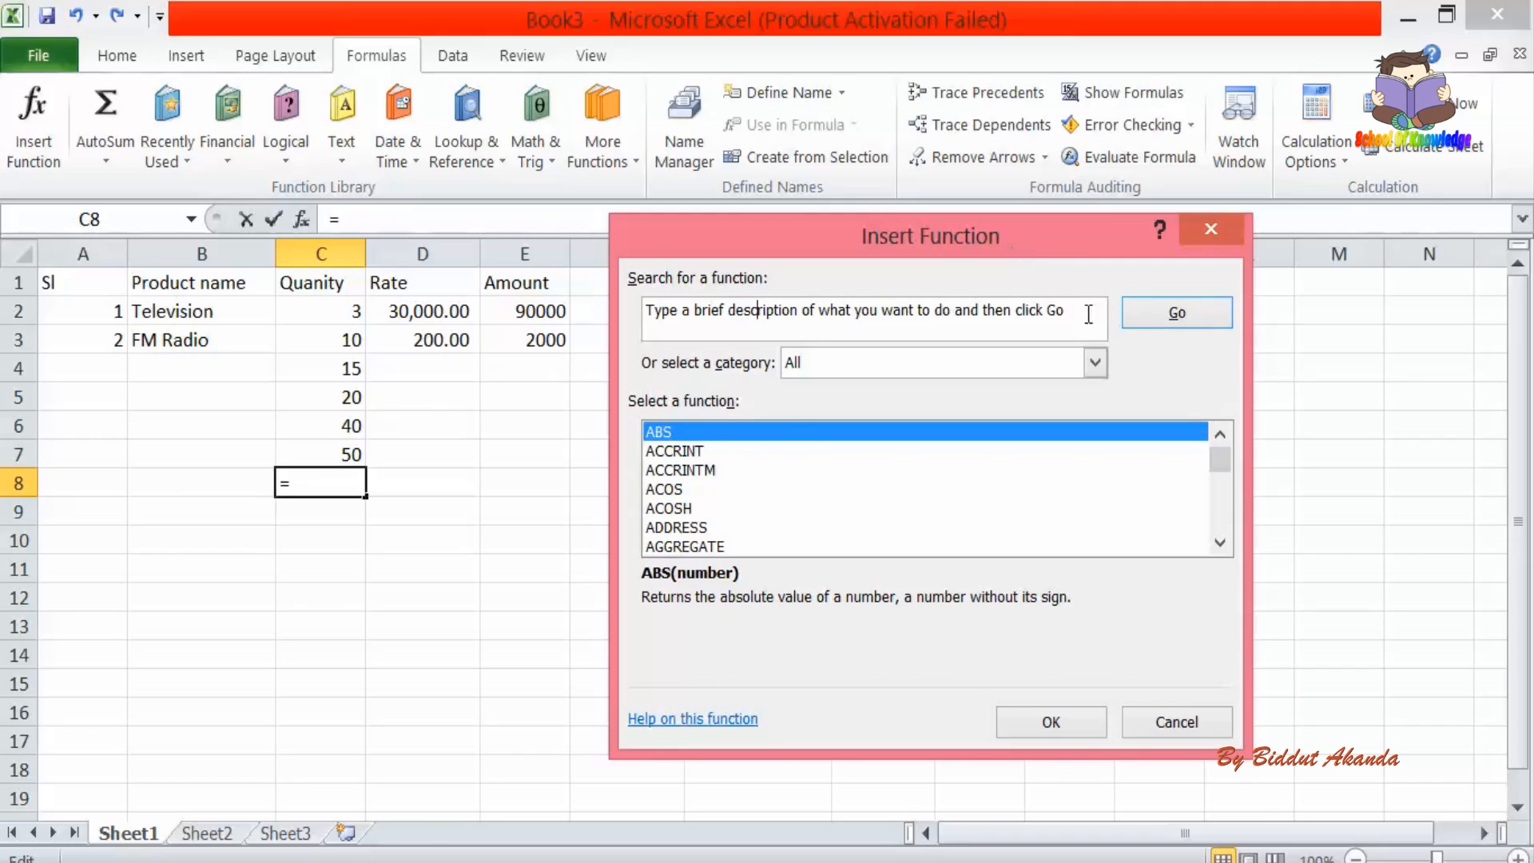
{"action": "left_click_drag", "start_coordinate": [1083, 310], "coordinate": [851, 289]}
{"action": "left_click", "coordinate": [736, 340]}
{"action": "left_click_drag", "start_coordinate": [752, 328], "coordinate": [737, 309]}
{"action": "double_click", "coordinate": [736, 309]}
{"action": "left_click", "coordinate": [737, 309]}
{"action": "left_click", "coordinate": [651, 317]}
{"action": "left_click_drag", "start_coordinate": [649, 310], "coordinate": [1070, 312]}
{"action": "type", "text": "sum"}
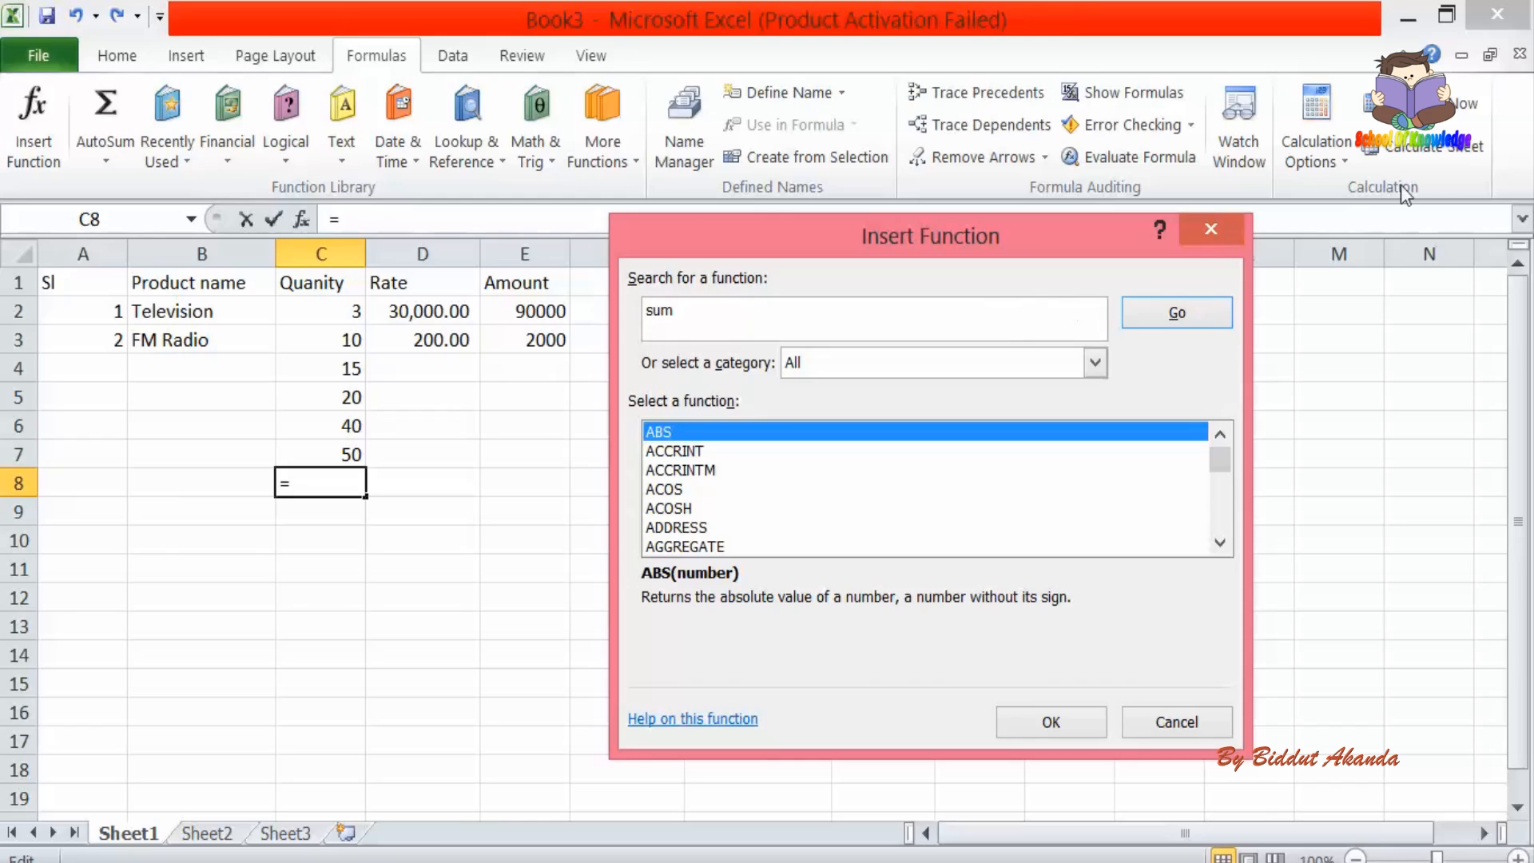
{"action": "left_click", "coordinate": [1198, 312]}
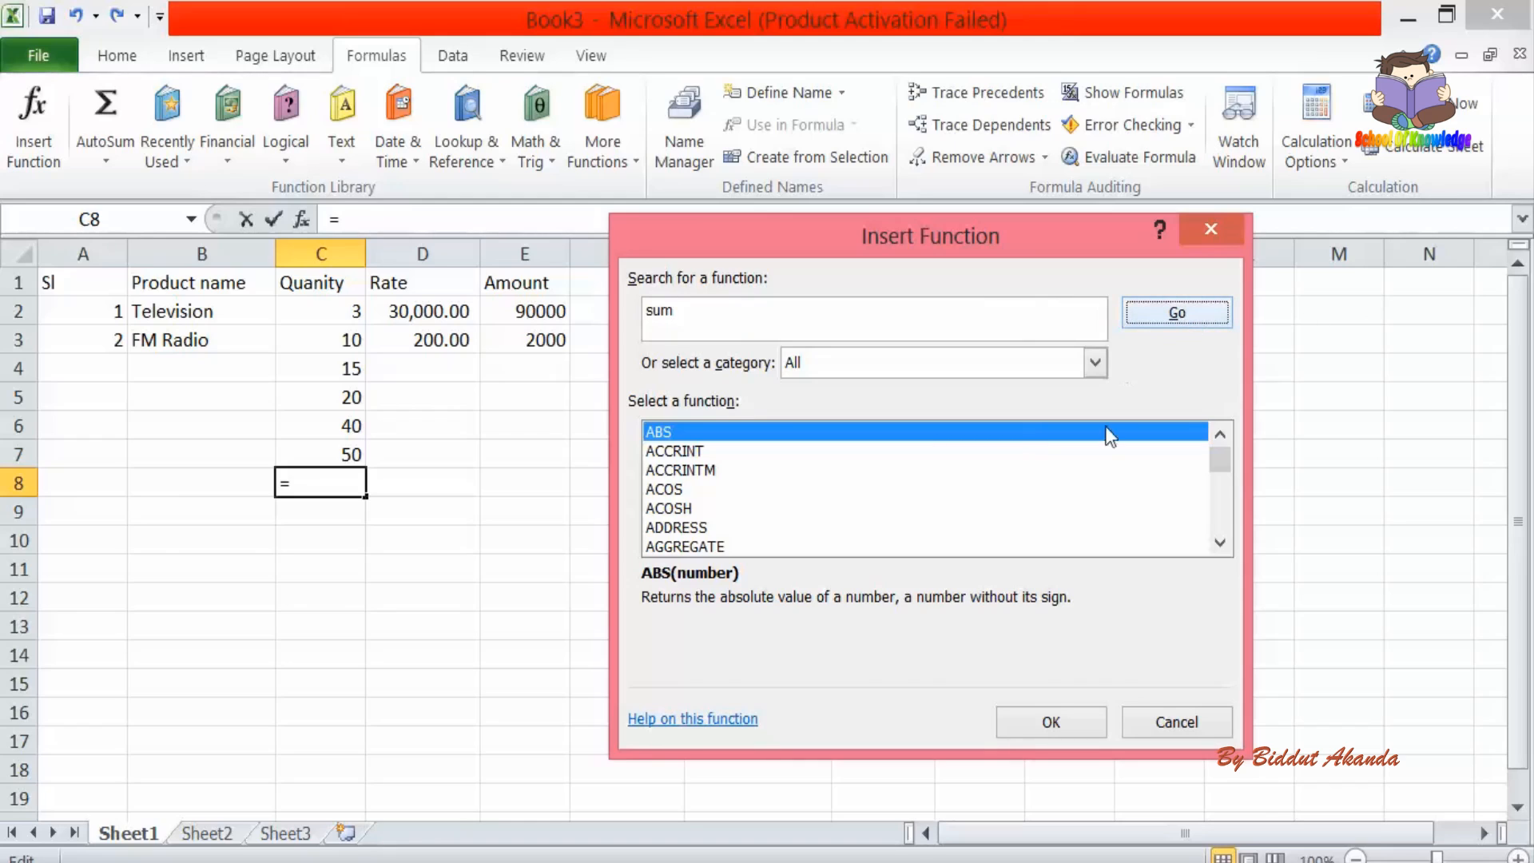
- Look through the recommended functions for the "sum" search
{"action": "left_click", "coordinate": [1220, 543]}
{"action": "left_click", "coordinate": [1219, 544]}
{"action": "left_click", "coordinate": [1219, 545]}
{"action": "left_click", "coordinate": [1220, 545]}
{"action": "left_click", "coordinate": [1219, 545]}
{"action": "left_click", "coordinate": [1219, 544]}
{"action": "left_click", "coordinate": [1220, 545]}
{"action": "left_click", "coordinate": [1219, 544]}
{"action": "left_click", "coordinate": [1220, 545]}
{"action": "left_click", "coordinate": [1220, 545]}
{"action": "left_click", "coordinate": [1220, 545]}
{"action": "left_click", "coordinate": [1220, 544]}
{"action": "double_click", "coordinate": [1220, 545]}
{"action": "left_click", "coordinate": [1220, 545]}
{"action": "left_click", "coordinate": [1220, 545]}
{"action": "left_click", "coordinate": [1219, 544]}
{"action": "left_click", "coordinate": [1220, 545]}
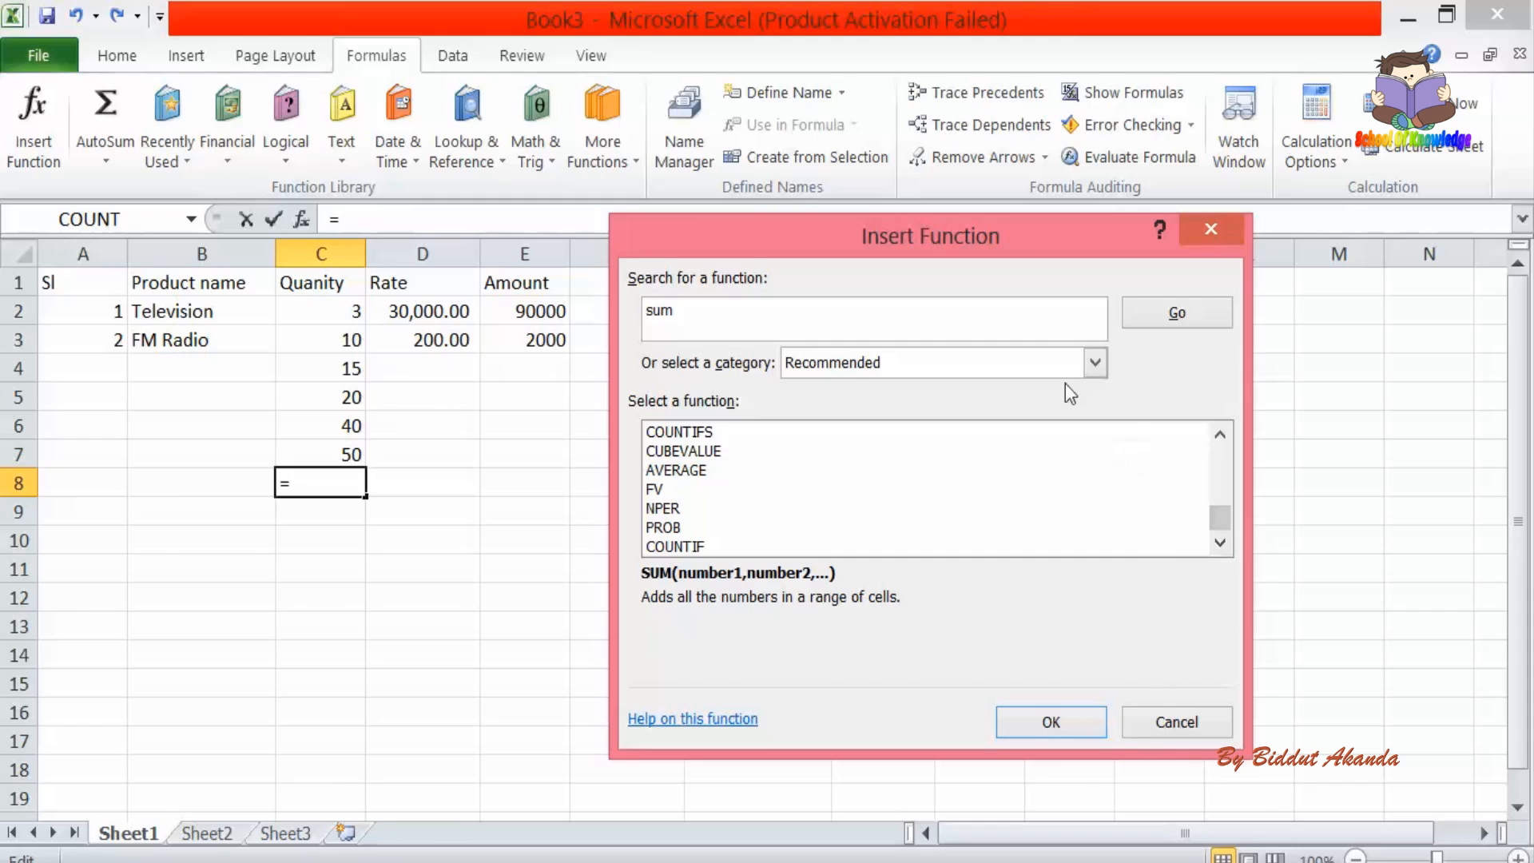
- Insert the SUM function from the Most Recently Used category into C8, adding the quantities in C2:C7
{"action": "left_click", "coordinate": [975, 368]}
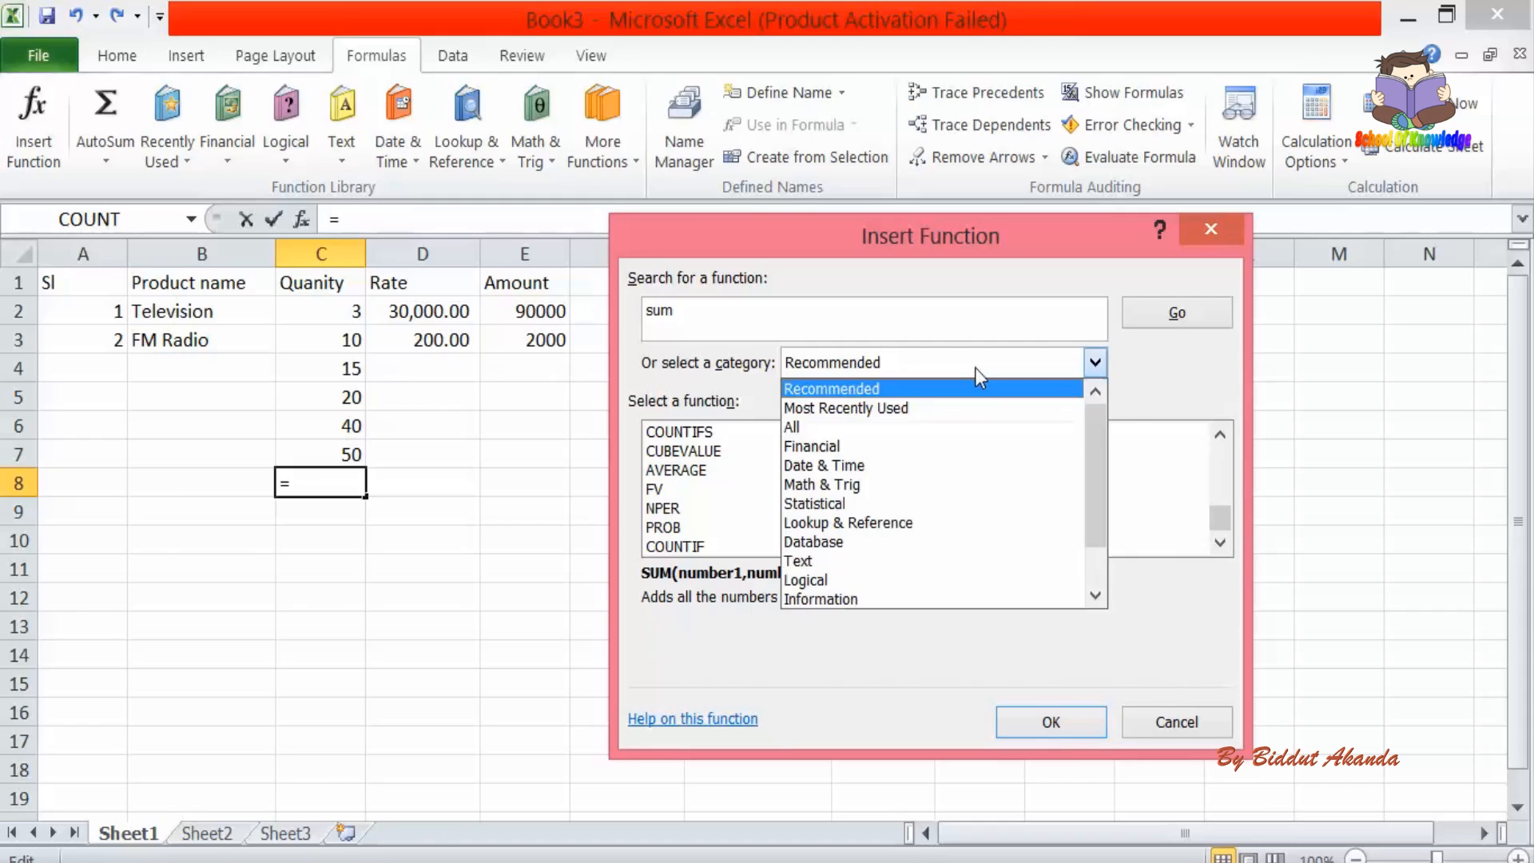
{"action": "left_click", "coordinate": [912, 409]}
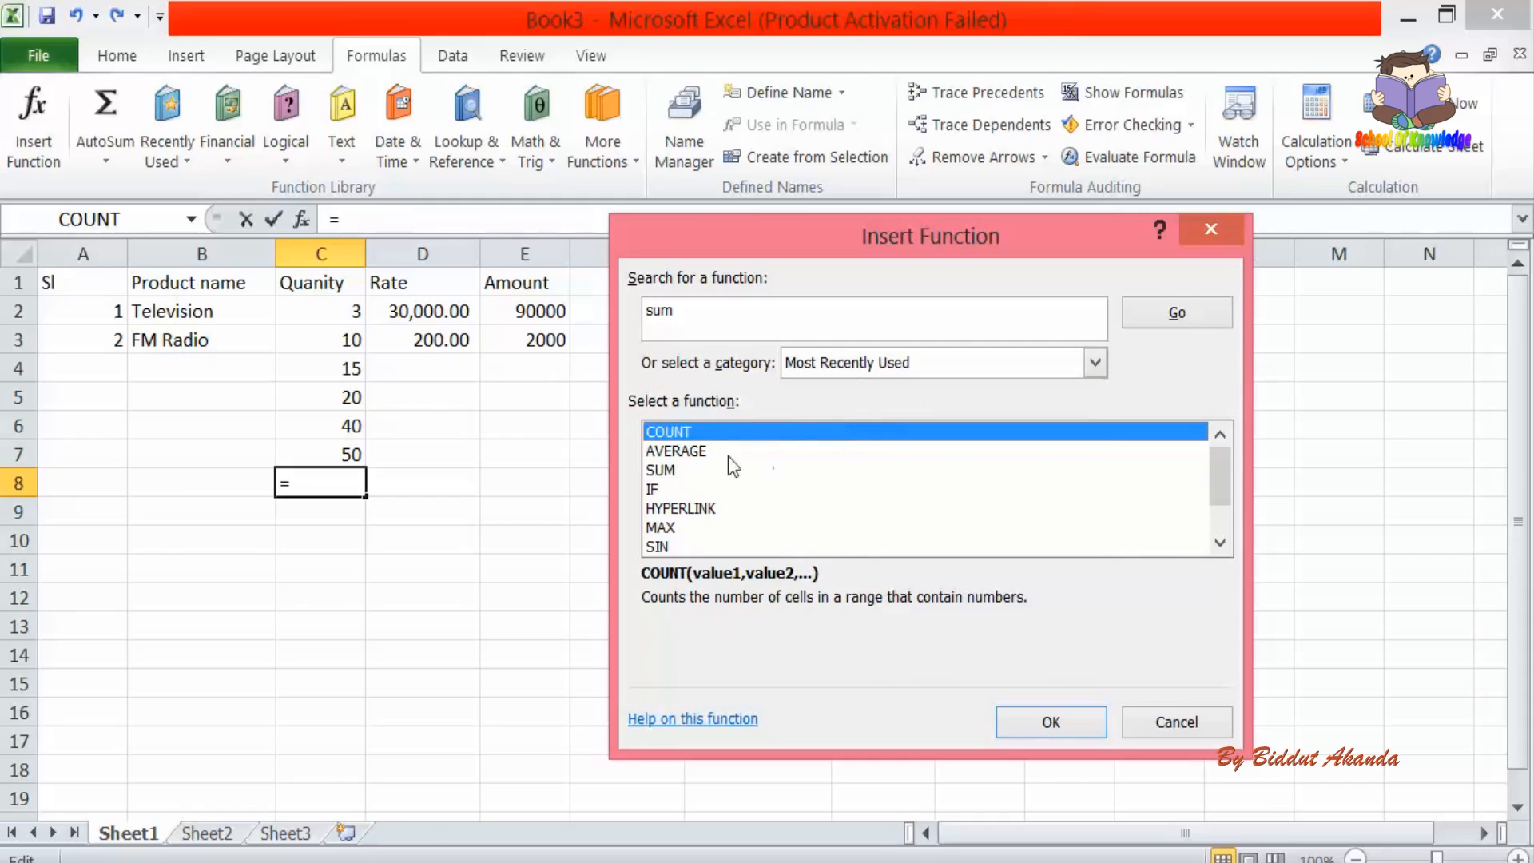
{"action": "left_click", "coordinate": [656, 471]}
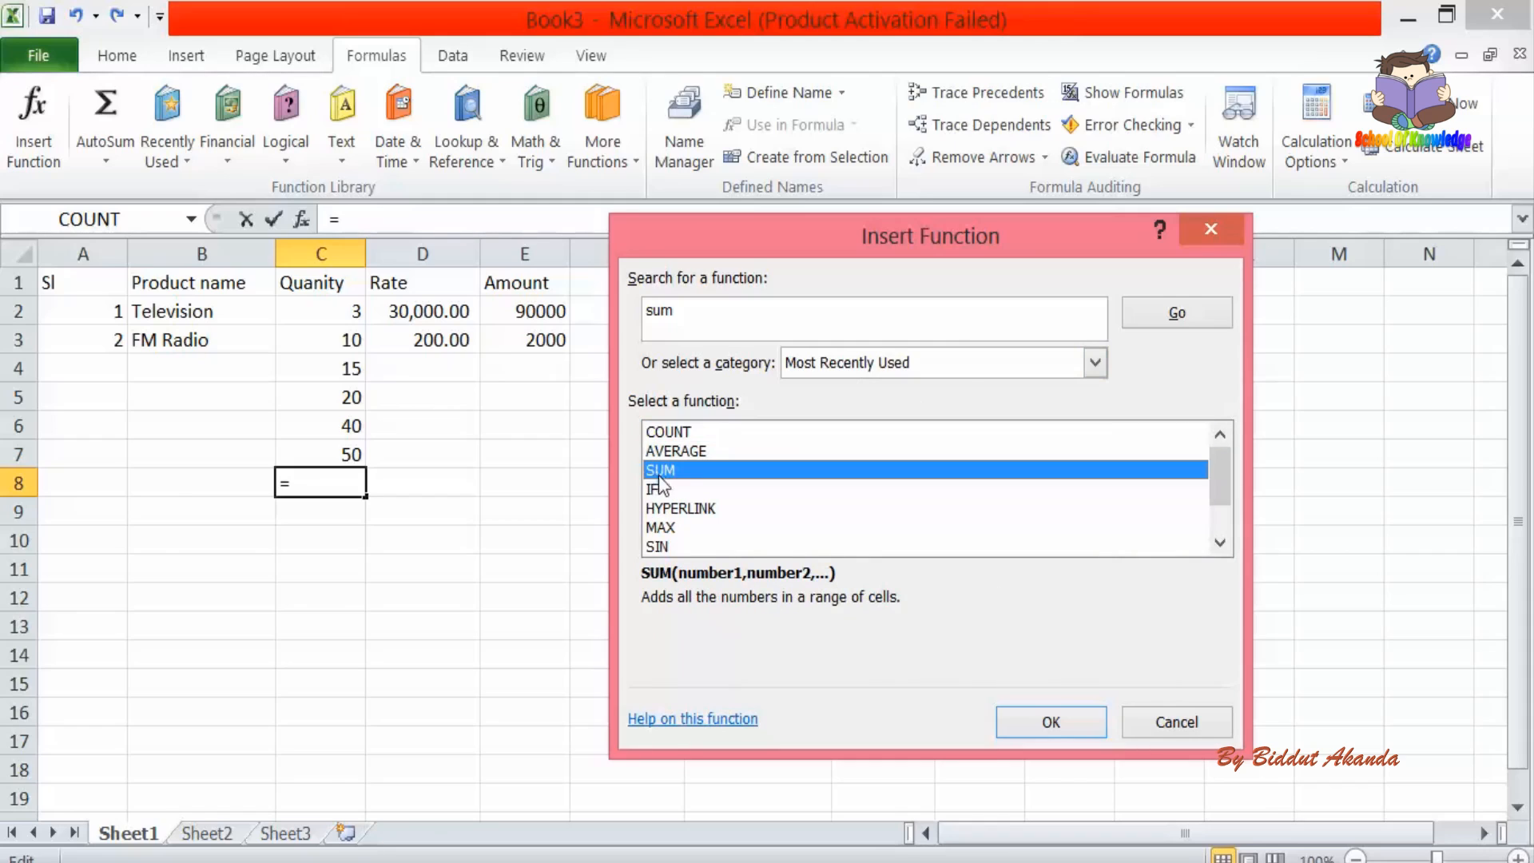
{"action": "left_click", "coordinate": [1014, 717]}
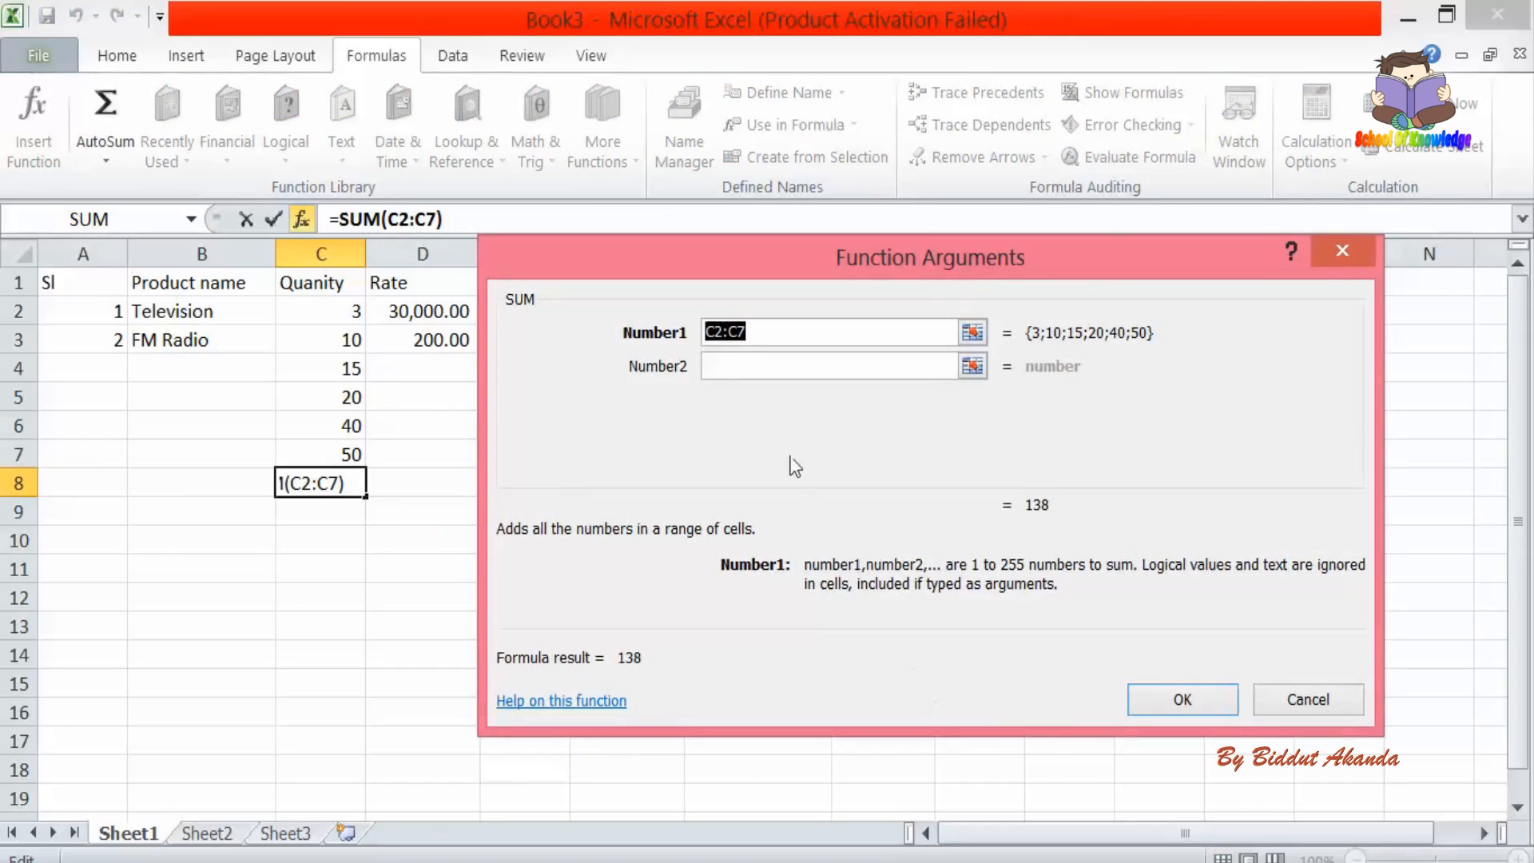
{"action": "left_click", "coordinate": [728, 338]}
{"action": "key", "text": "shift+End"}
{"action": "left_click", "coordinate": [750, 328]}
{"action": "left_click", "coordinate": [1156, 698]}
{"action": "left_click", "coordinate": [1156, 700]}
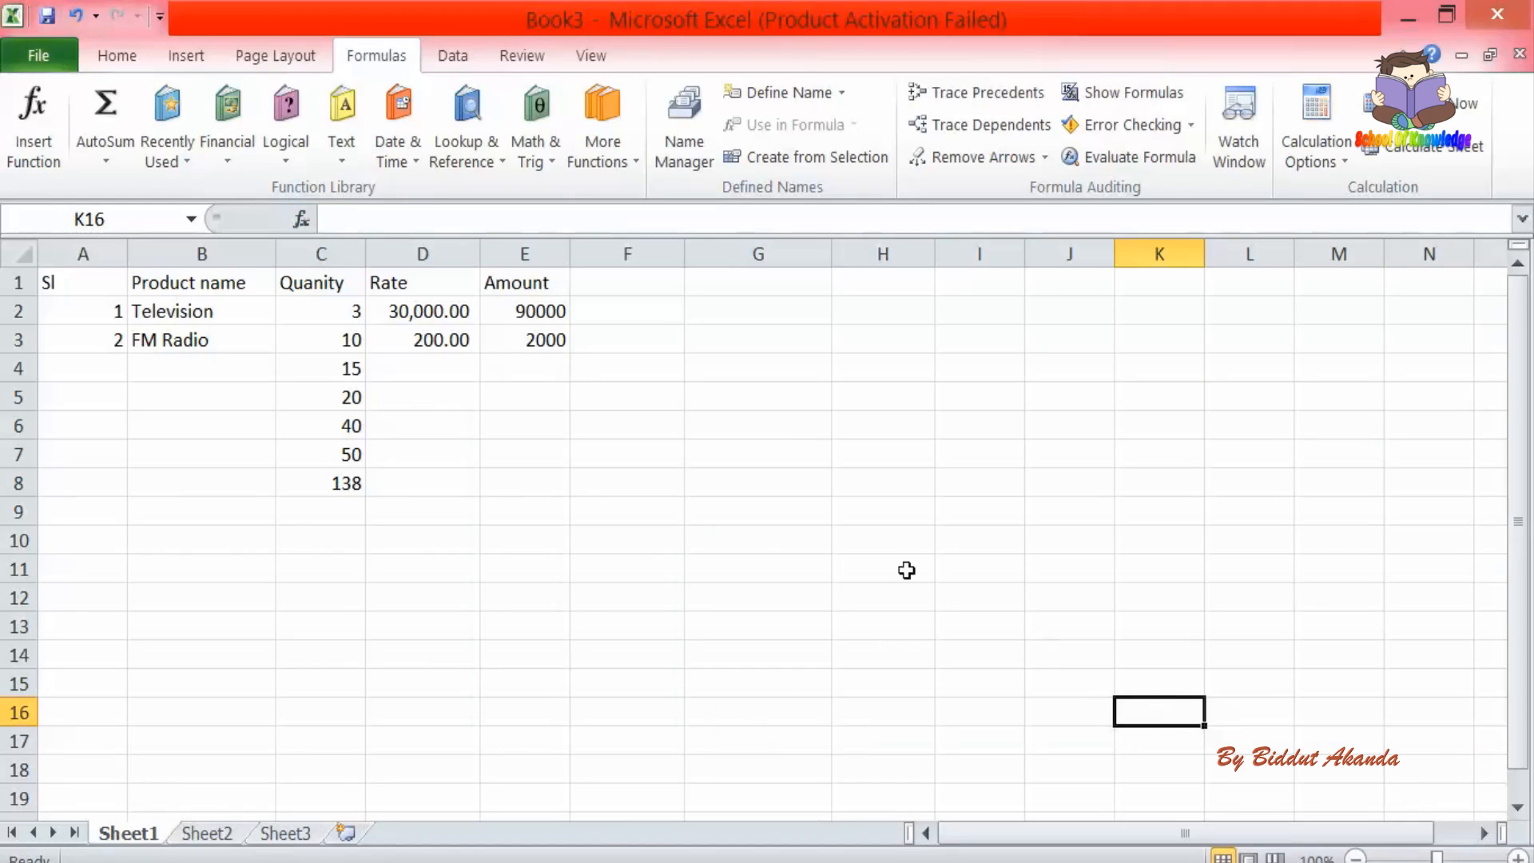
- Examine the SUM formula in C8 and the quantity cells above it
{"action": "left_click", "coordinate": [327, 488]}
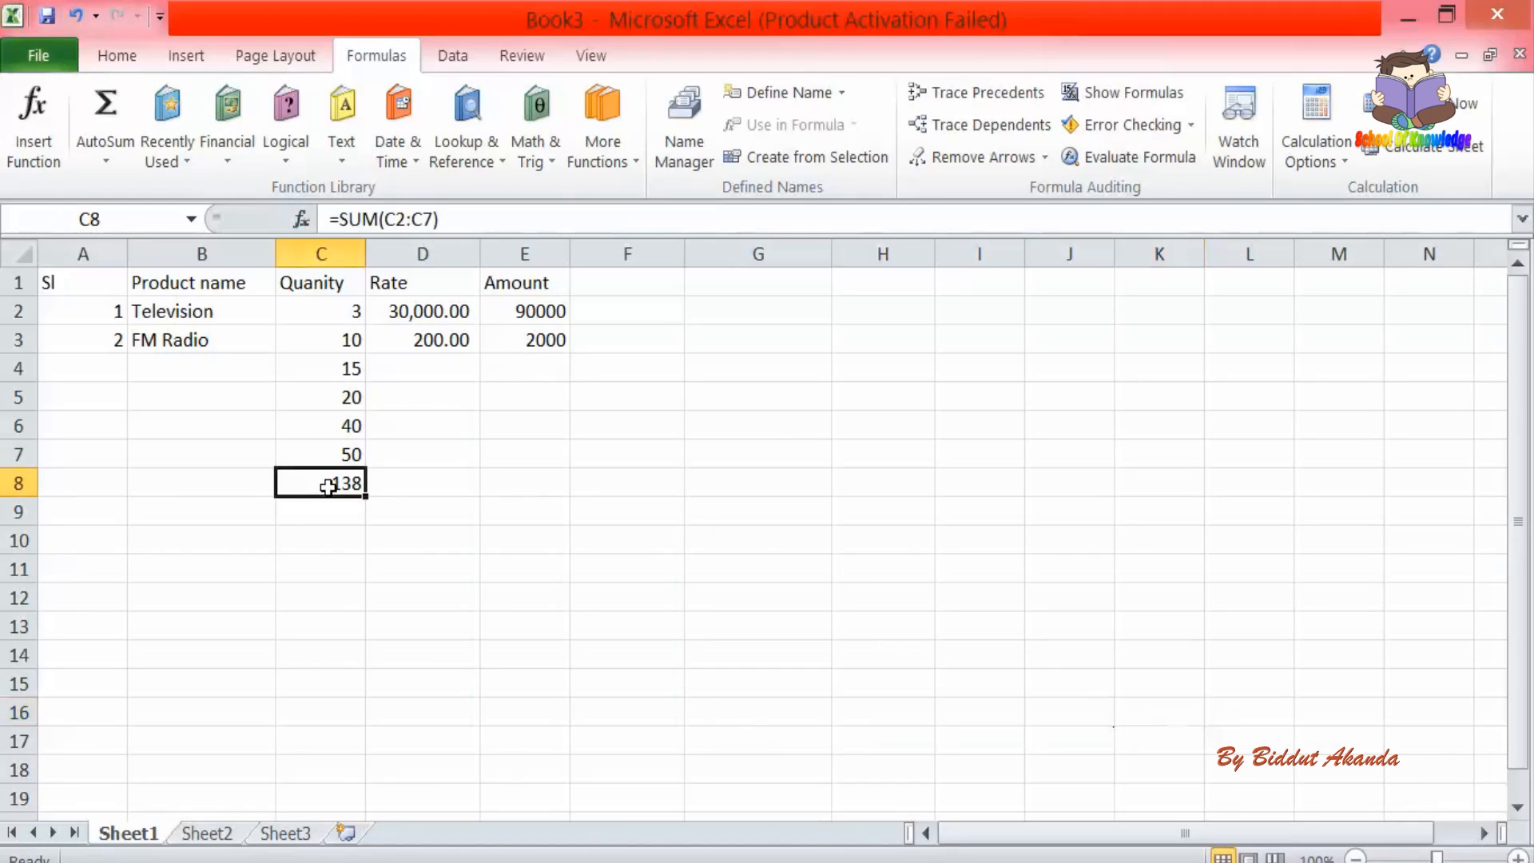
{"action": "left_click_drag", "start_coordinate": [335, 310], "coordinate": [340, 455]}
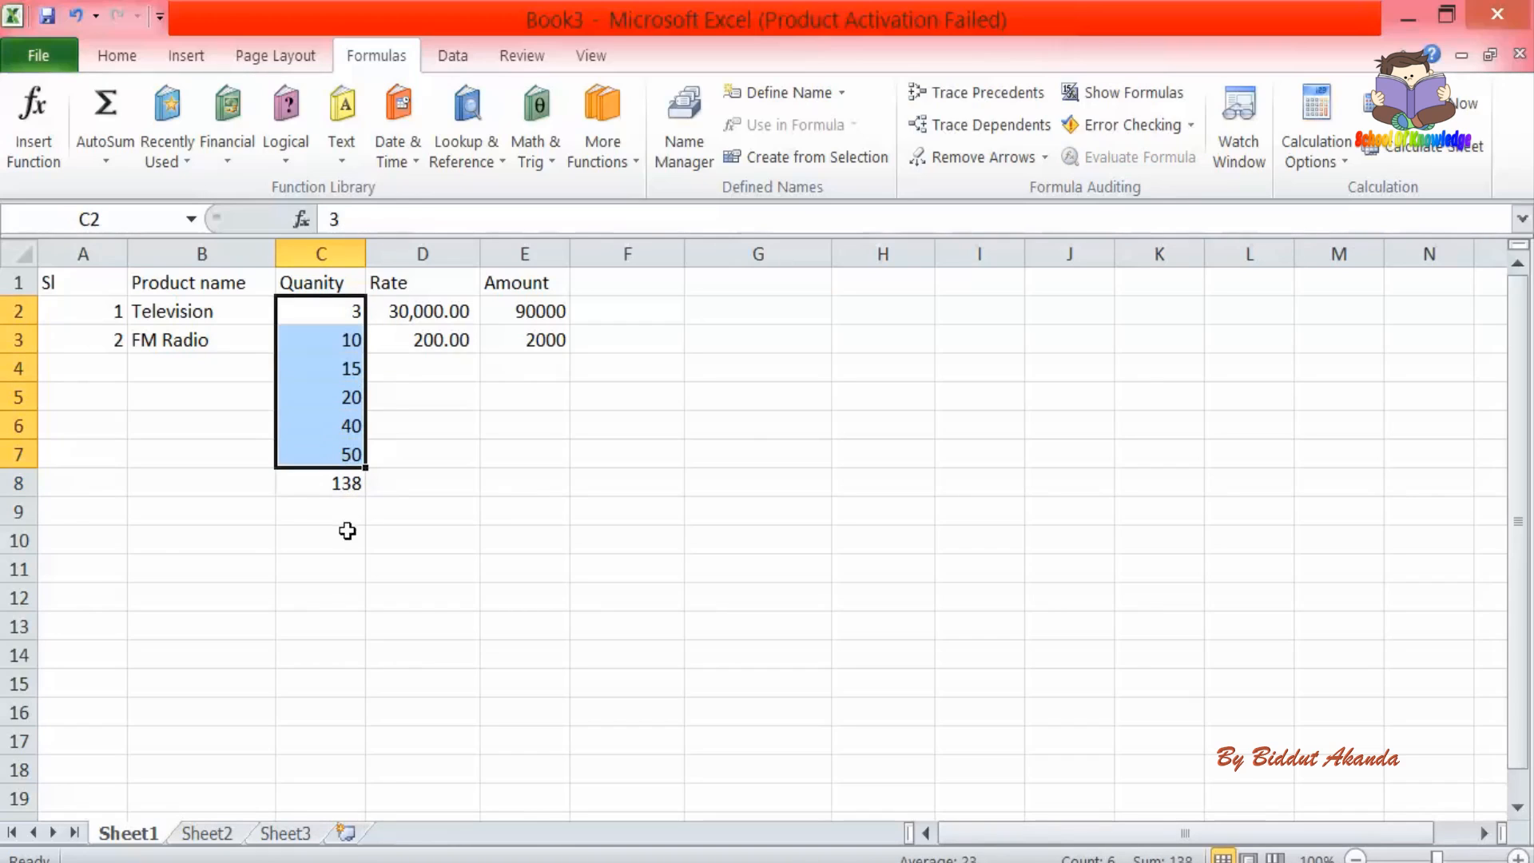
{"action": "left_click", "coordinate": [339, 456]}
{"action": "left_click_drag", "start_coordinate": [339, 304], "coordinate": [340, 483]}
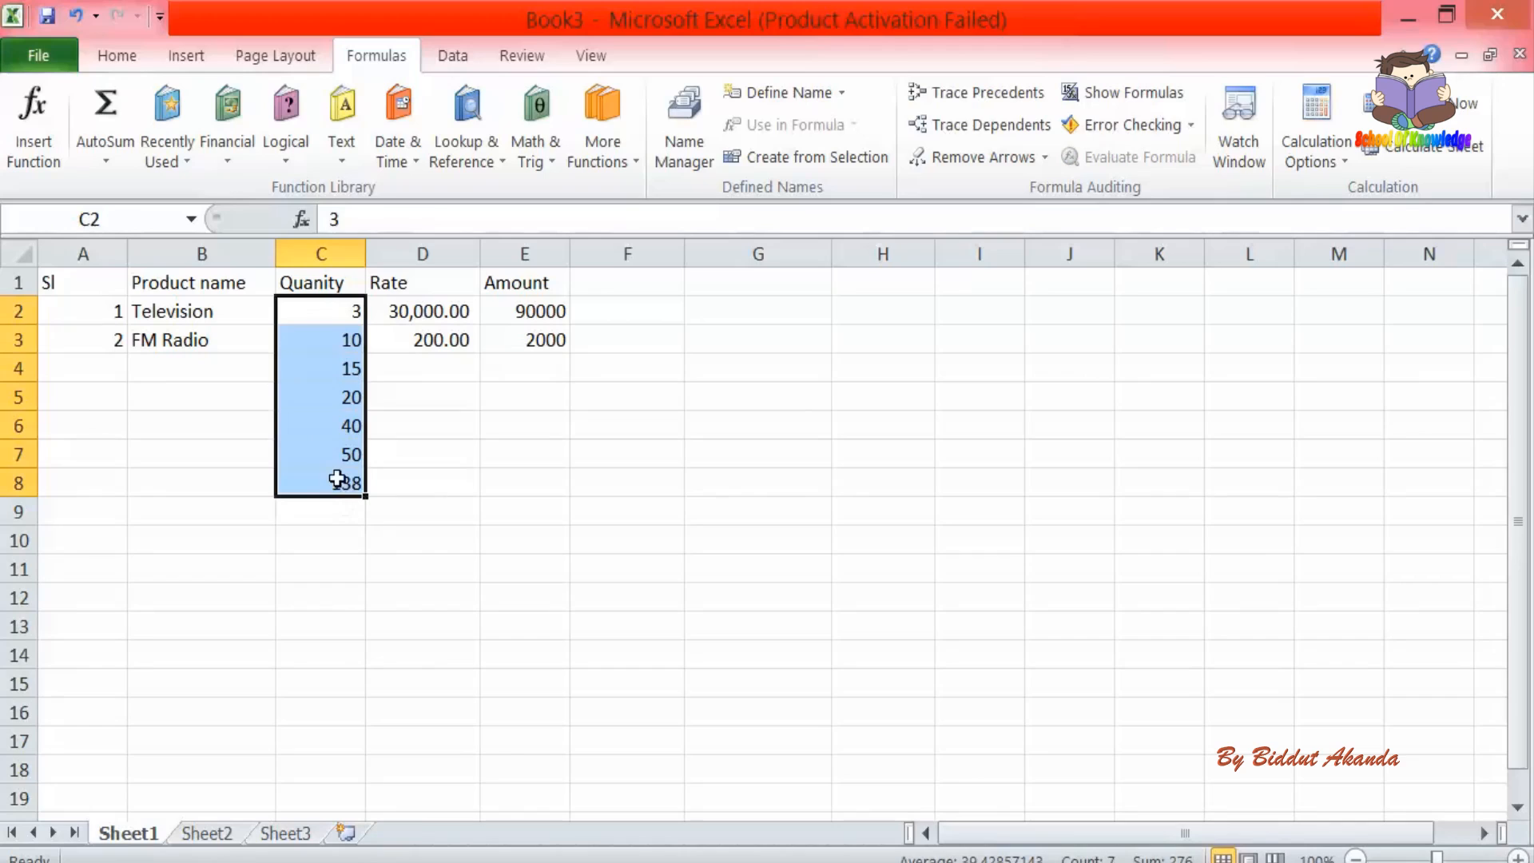
{"action": "left_click", "coordinate": [337, 479]}
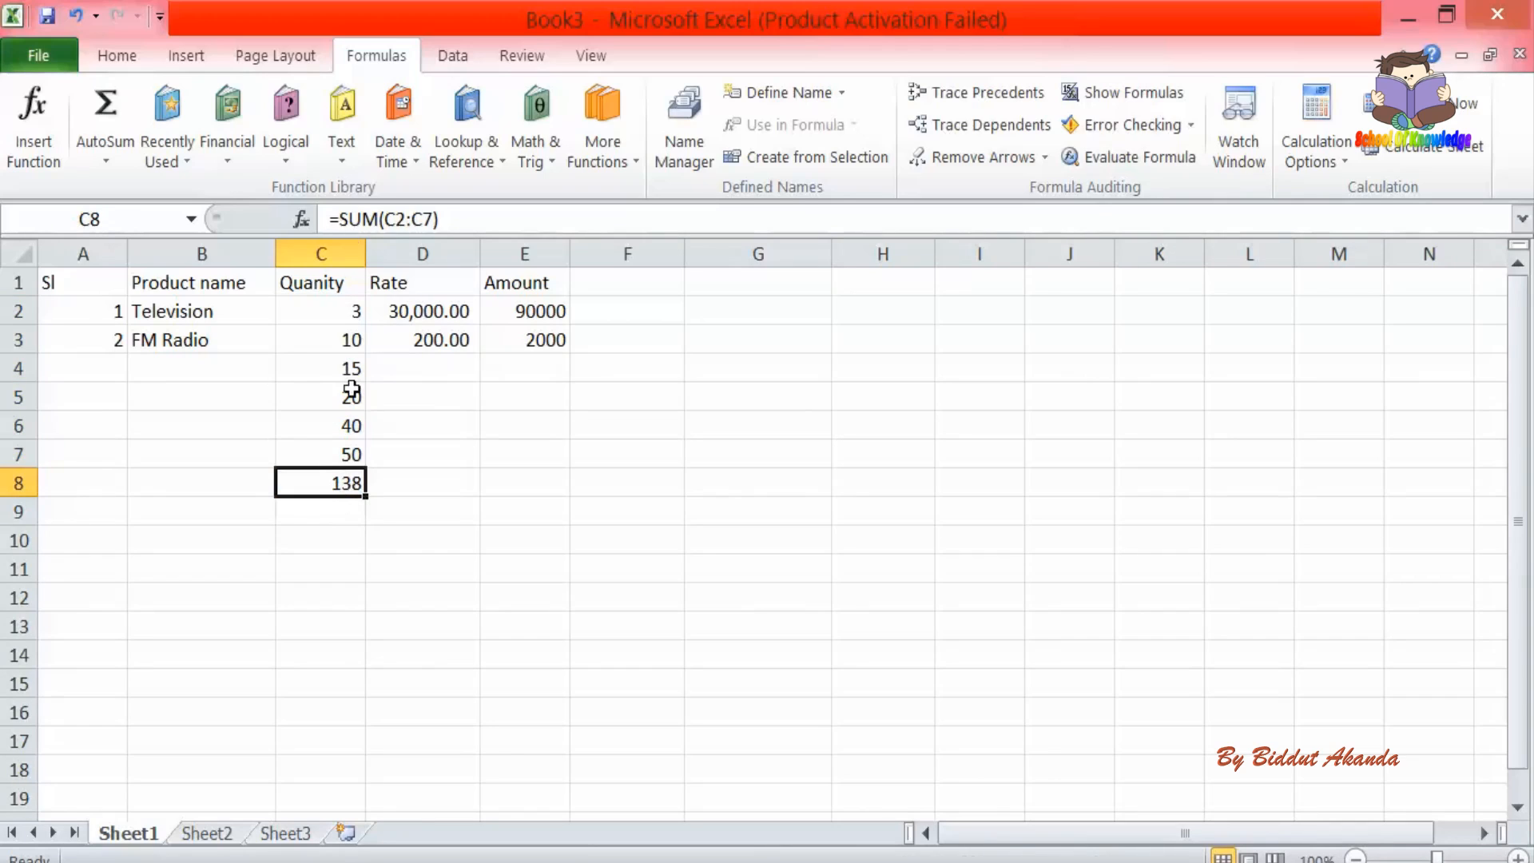
{"action": "left_click_drag", "start_coordinate": [340, 318], "coordinate": [346, 499]}
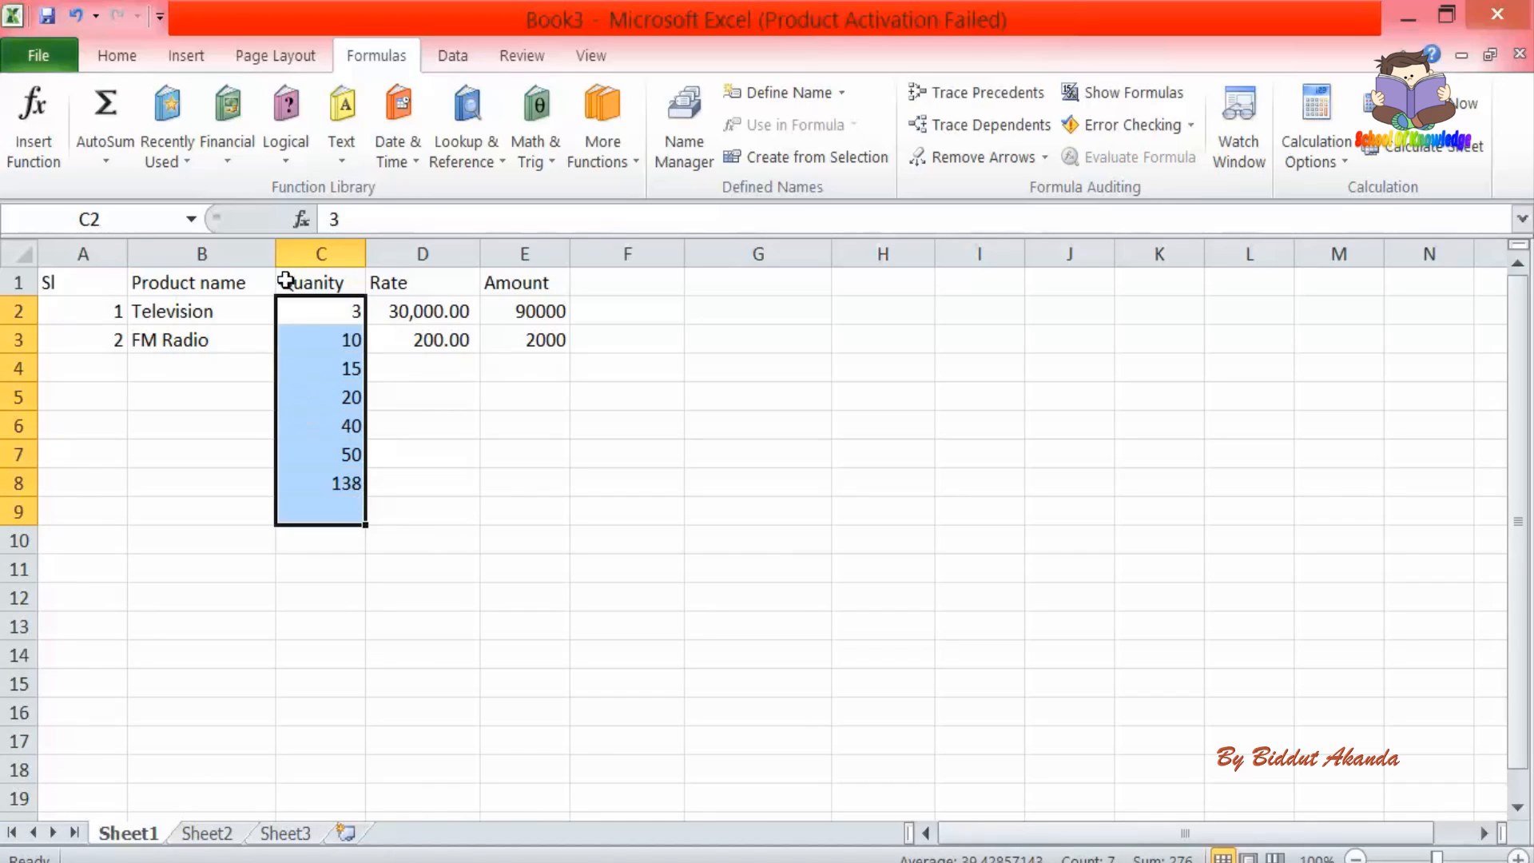
{"action": "left_click", "coordinate": [304, 216]}
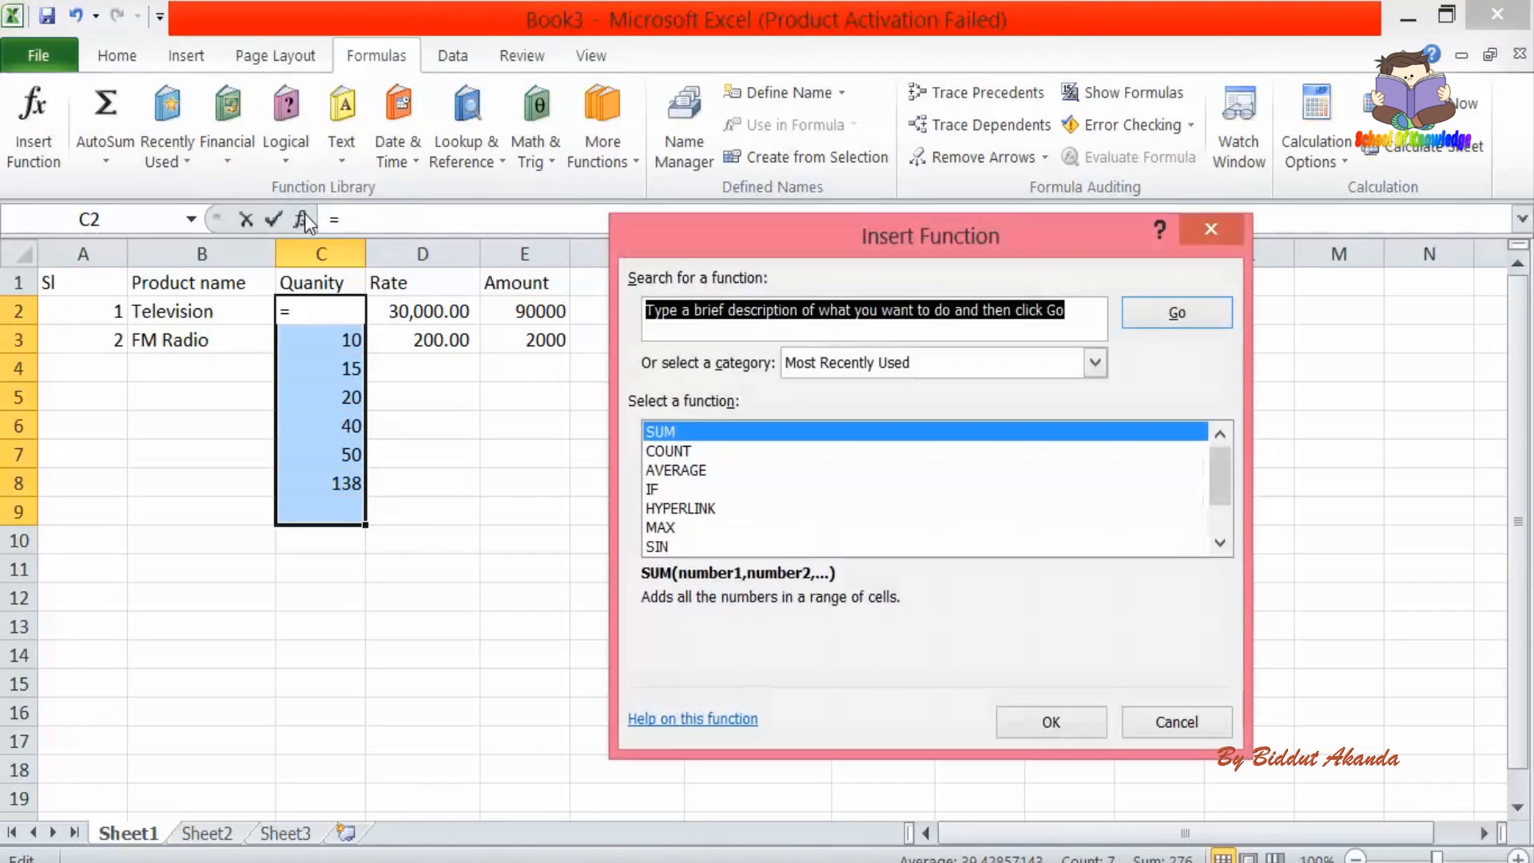
{"action": "left_click", "coordinate": [686, 450]}
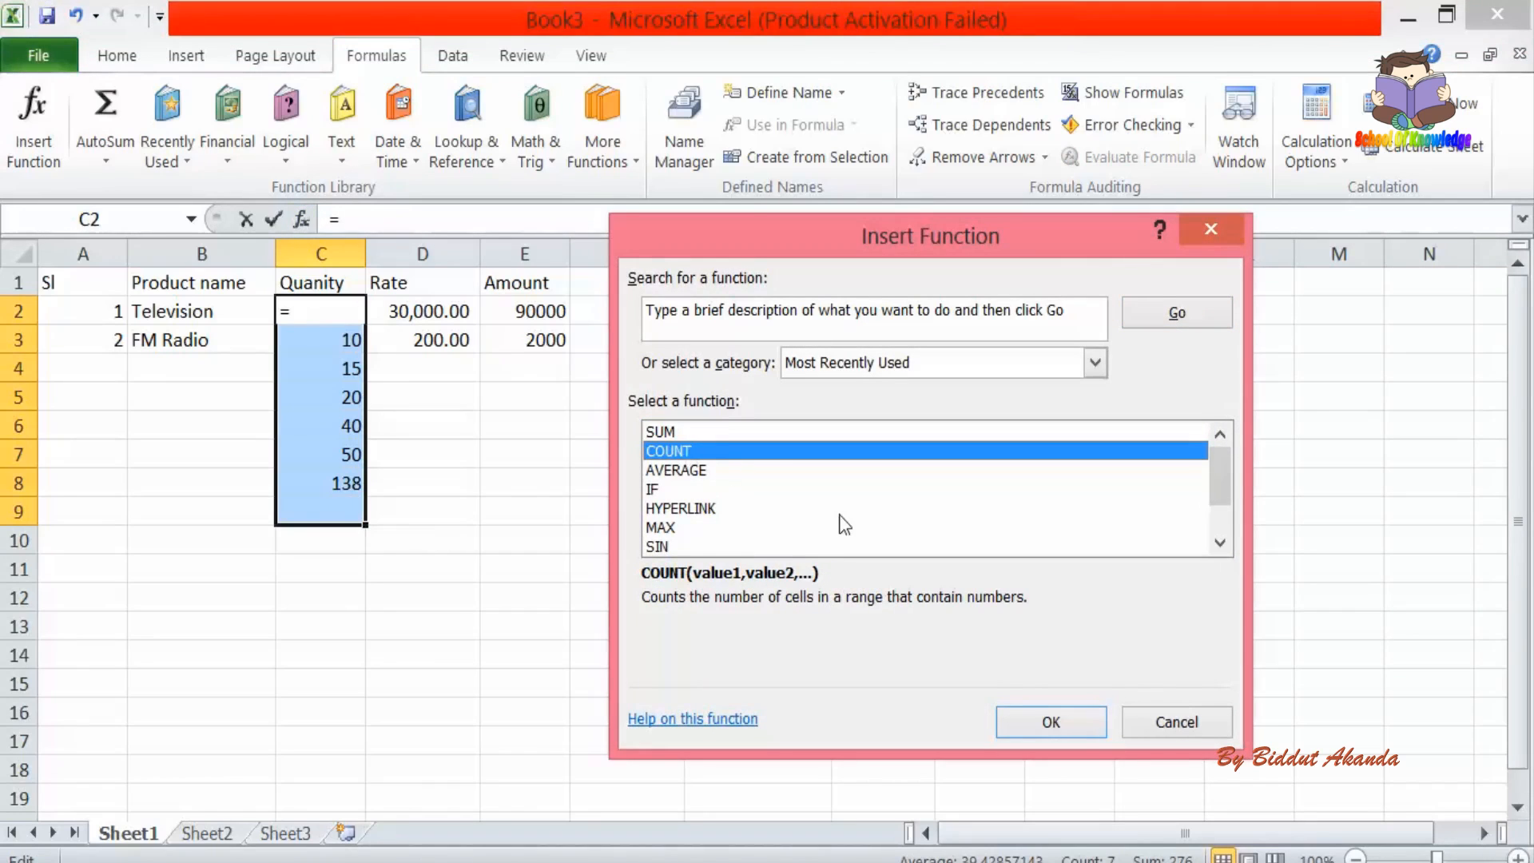
{"action": "left_click", "coordinate": [1046, 723]}
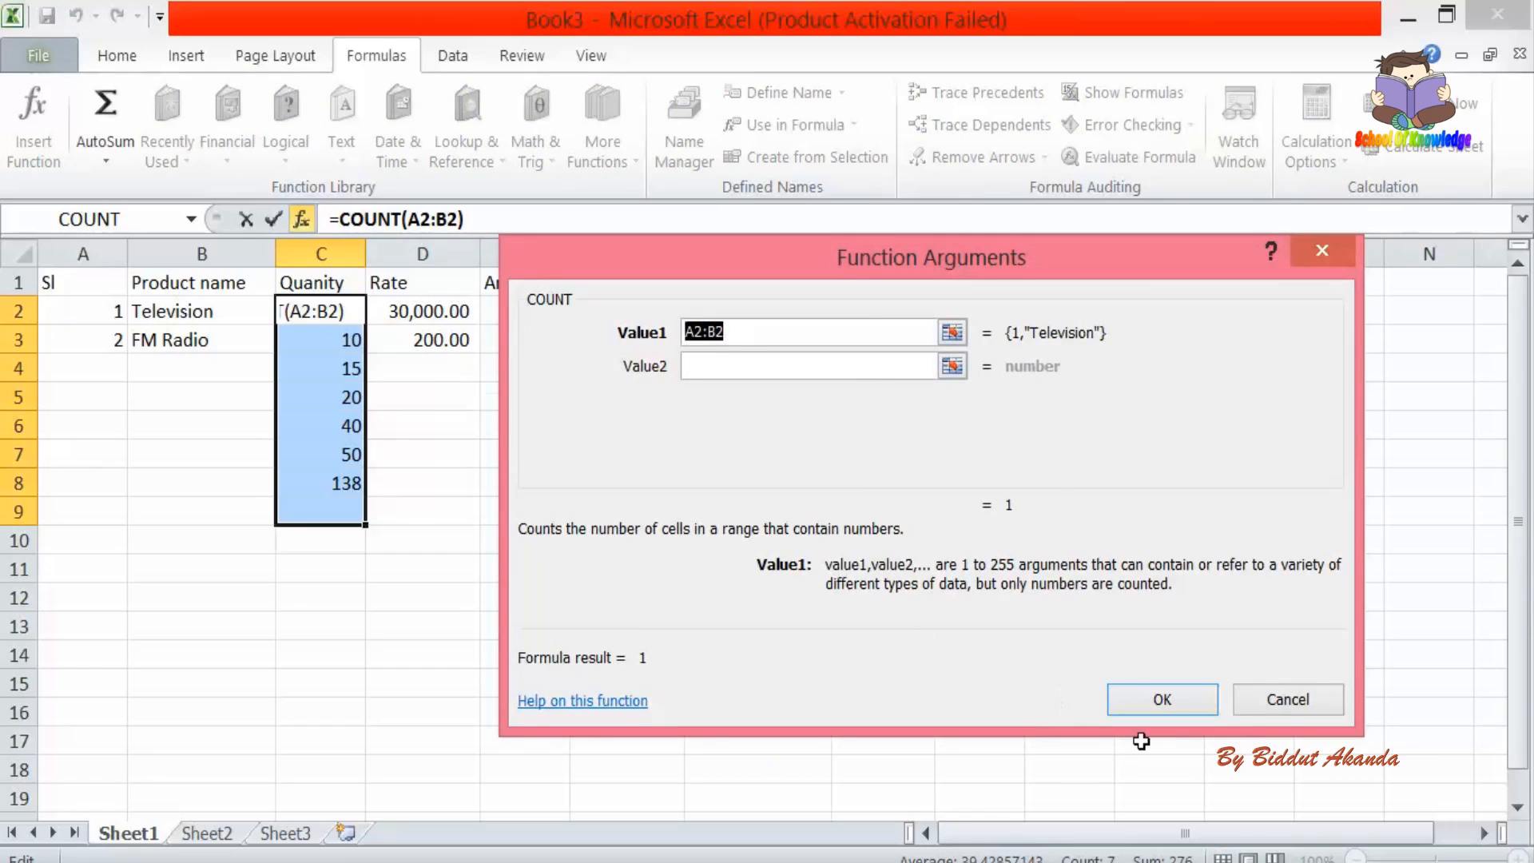
{"action": "left_click", "coordinate": [1278, 701]}
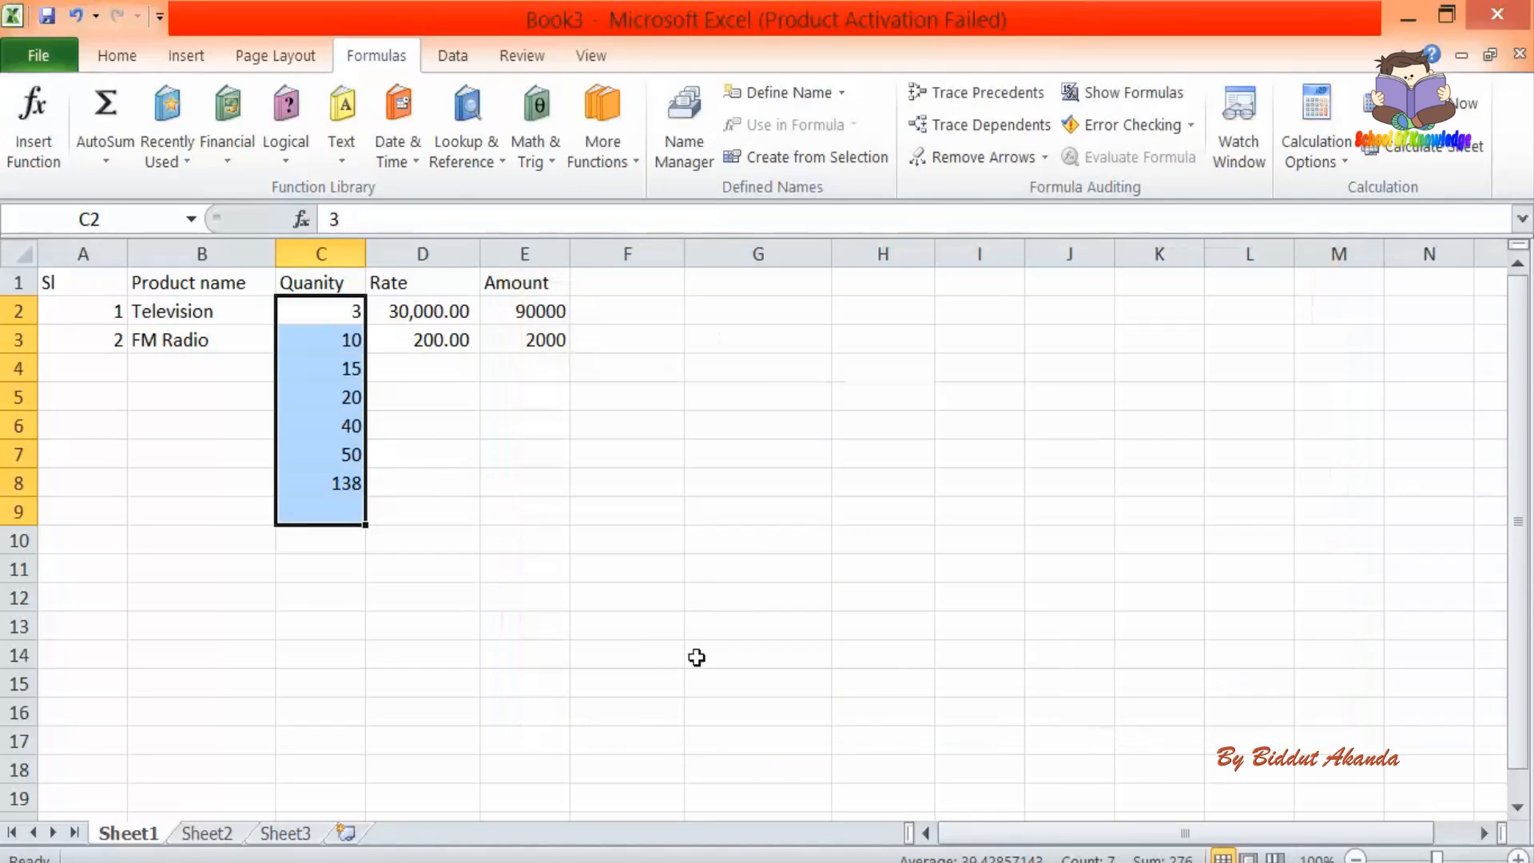
- Insert the COUNT function into cell C9 to count the numbers in C2:C8
{"action": "left_click", "coordinate": [348, 510]}
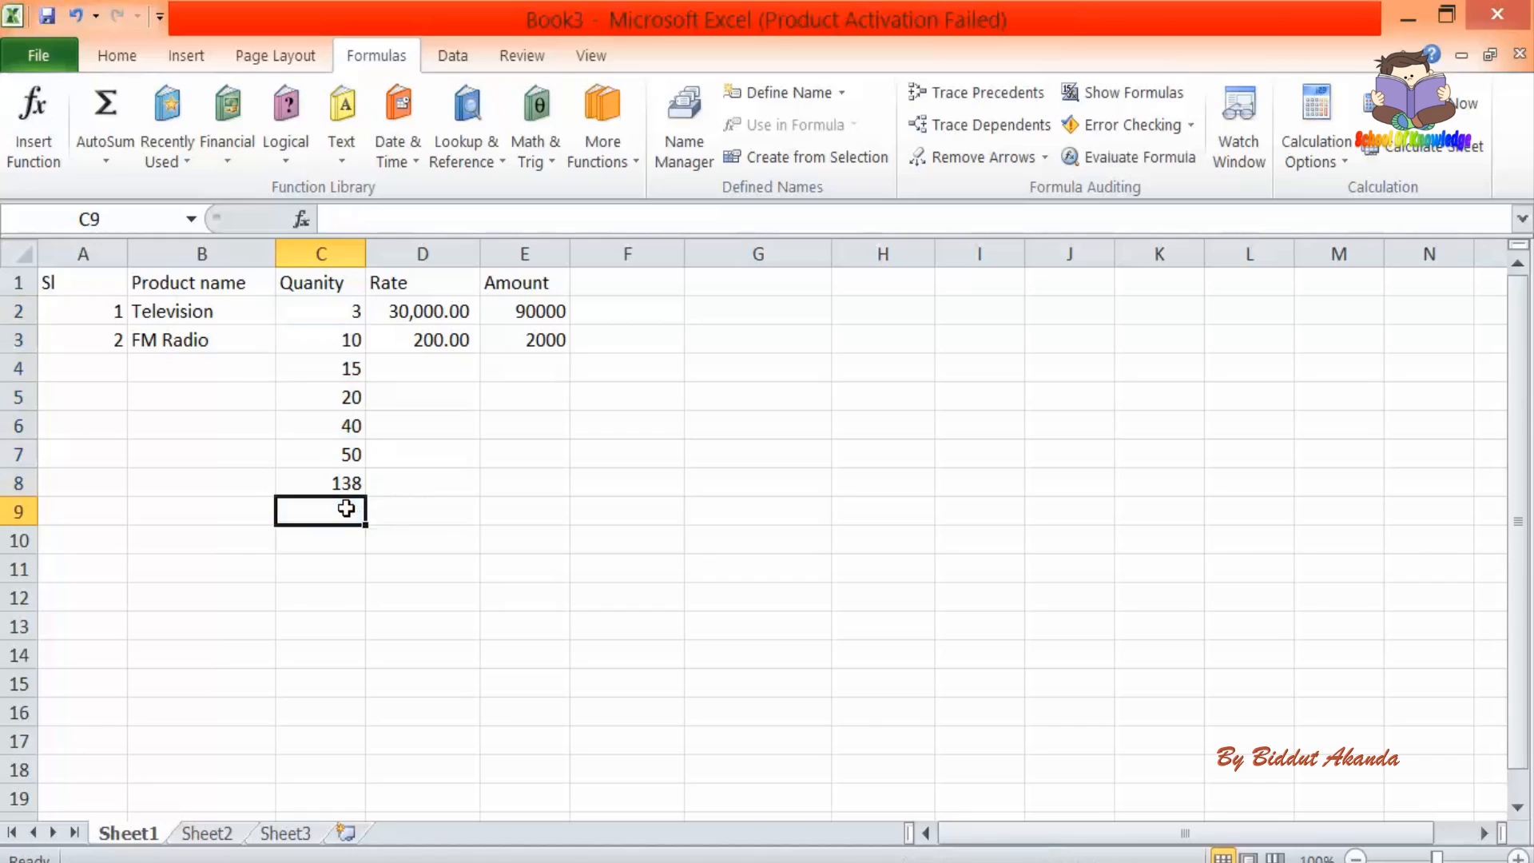
{"action": "left_click", "coordinate": [302, 220]}
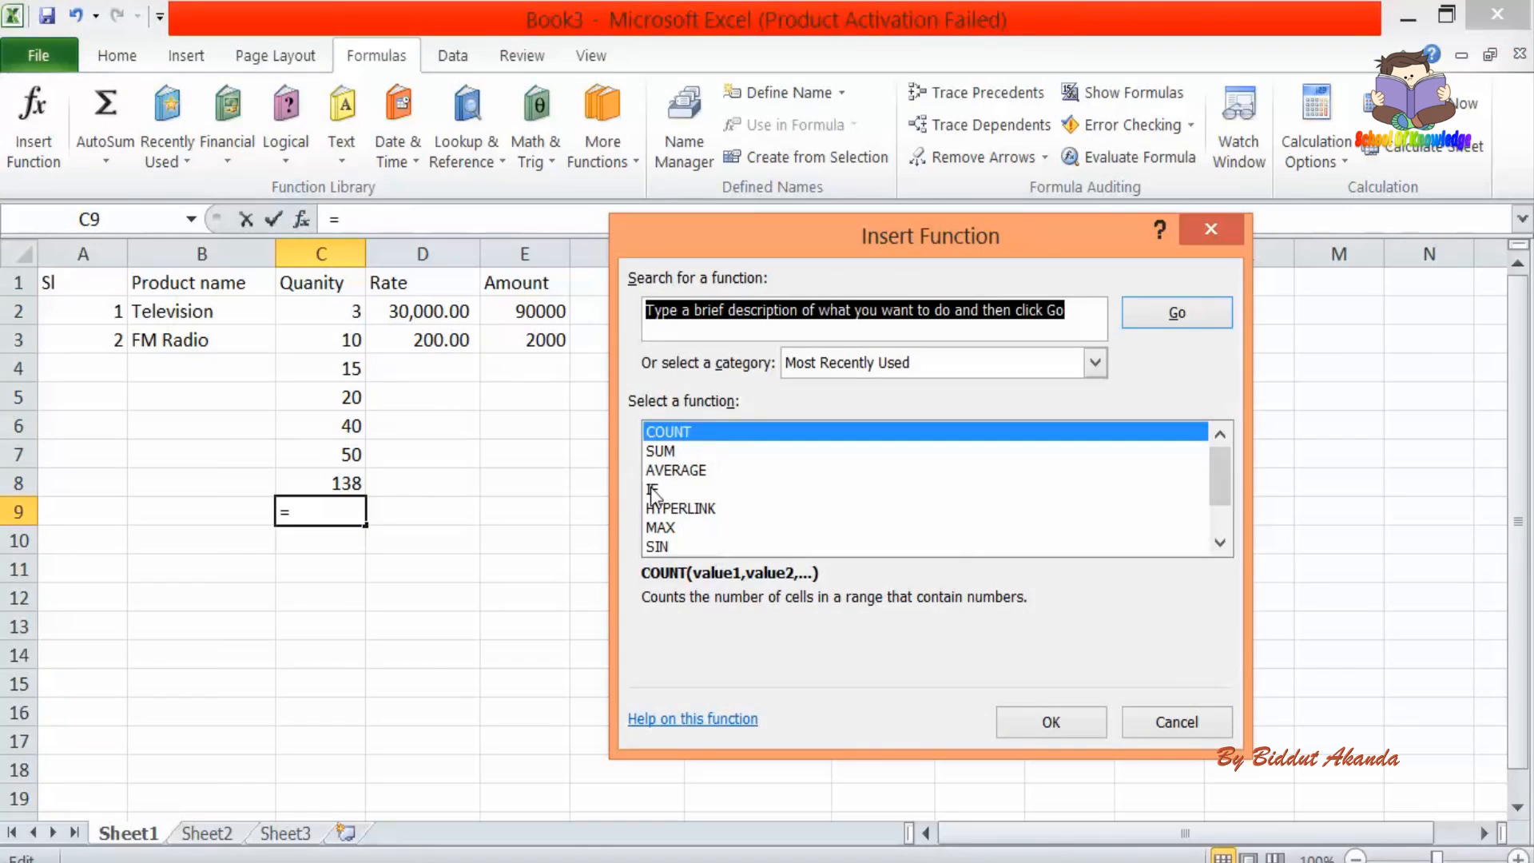
{"action": "left_click", "coordinate": [1027, 727]}
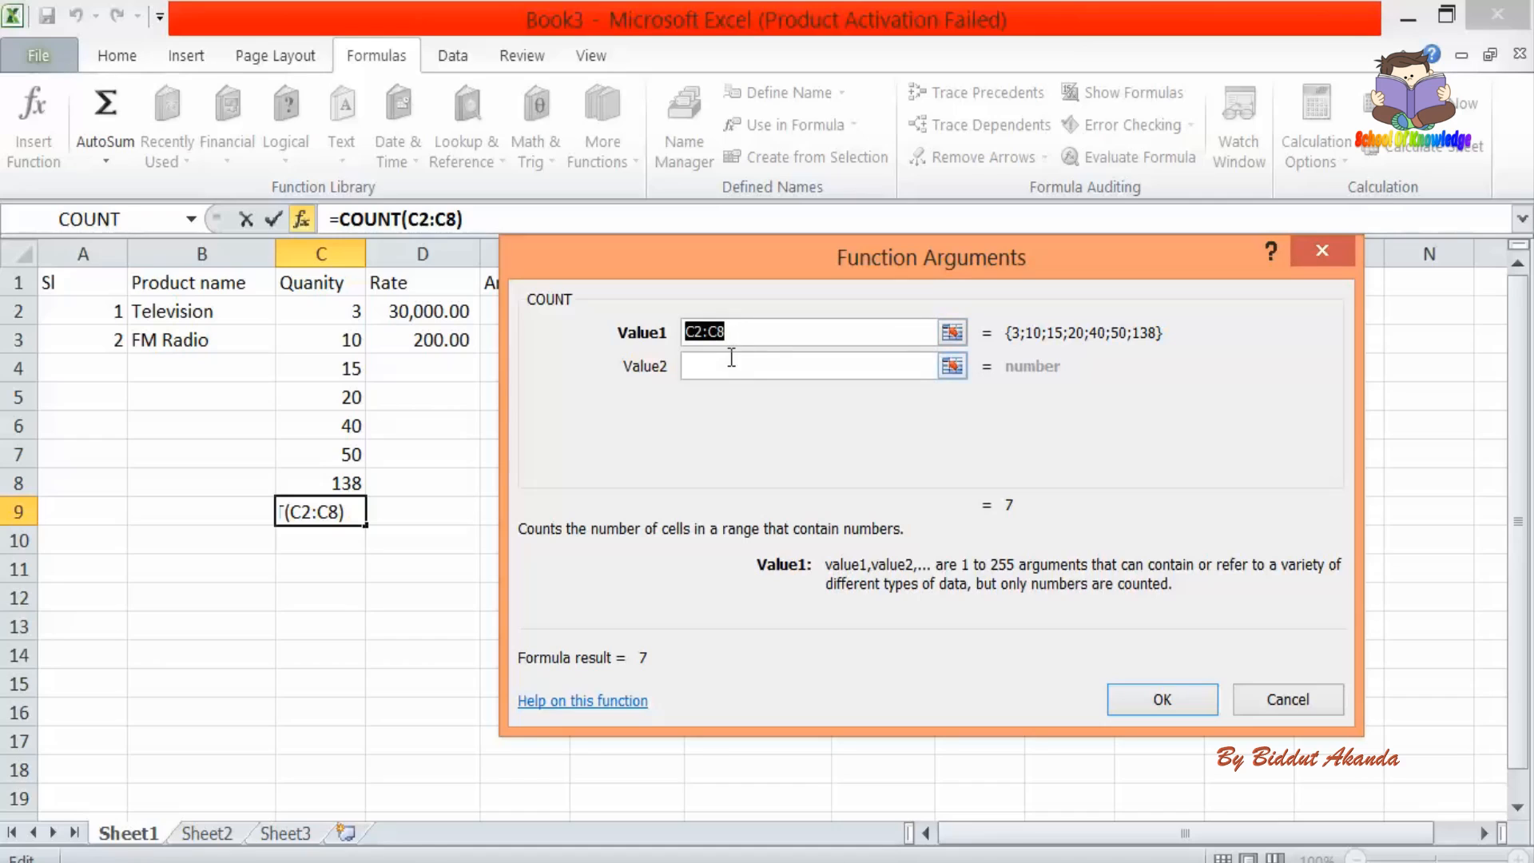
{"action": "left_click", "coordinate": [1137, 708]}
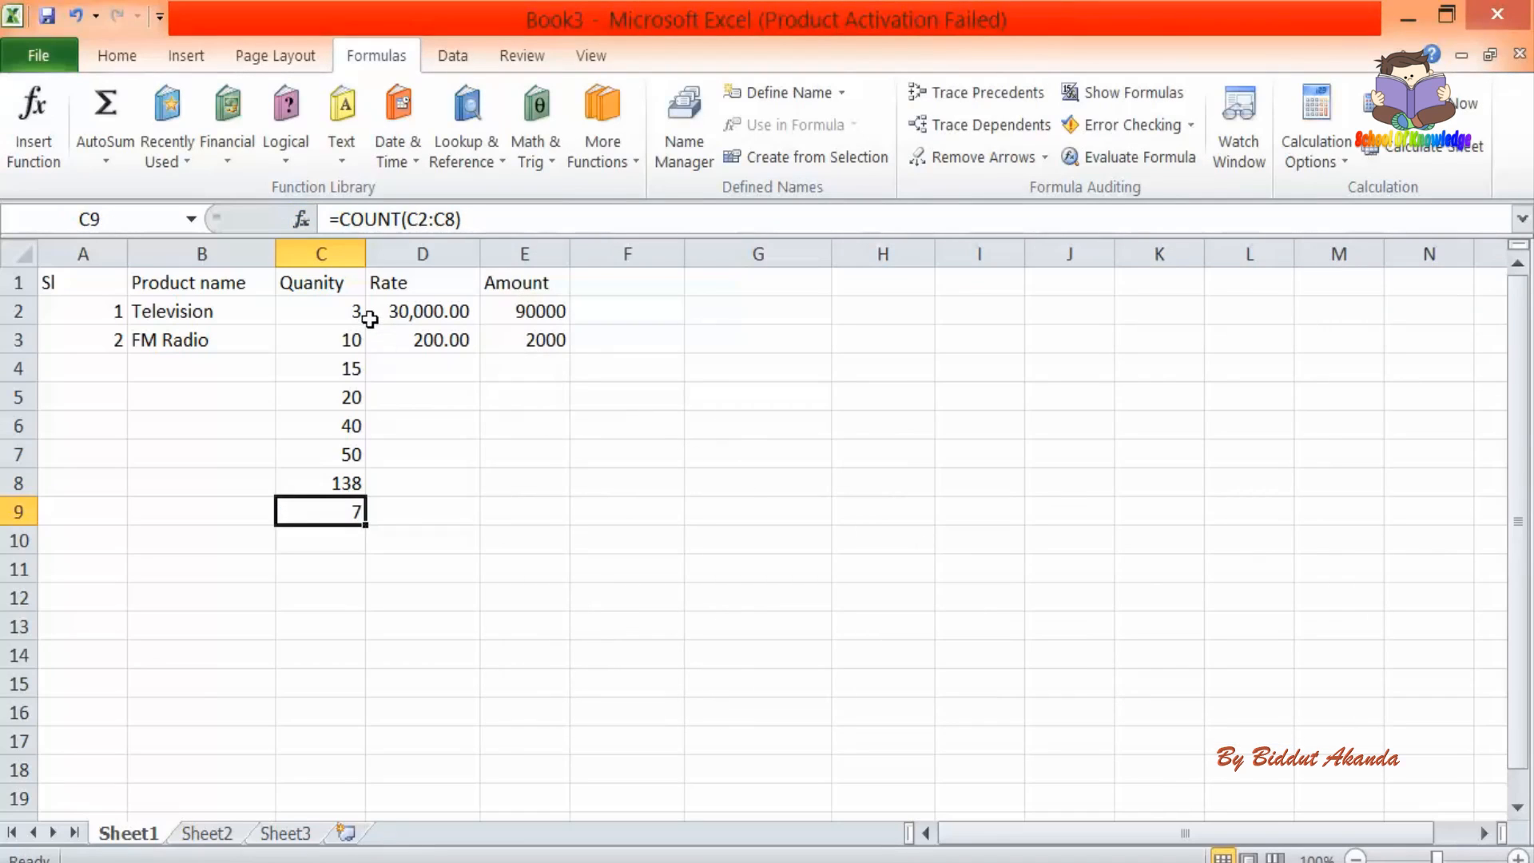
{"action": "left_click", "coordinate": [349, 542]}
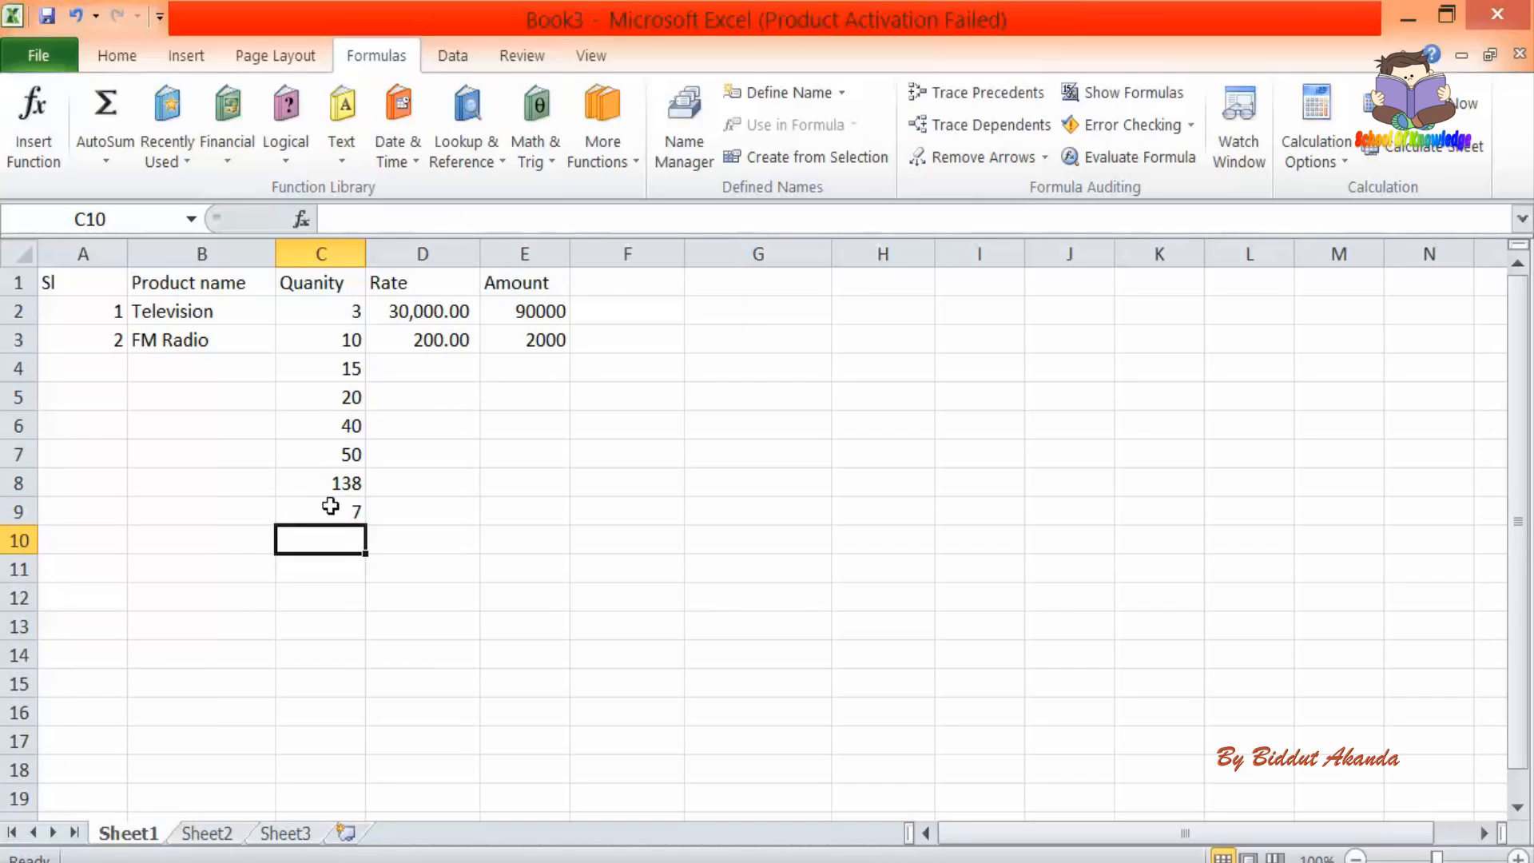
- Insert the AVERAGE function into cell C10 with C2:C9 as its Number1 range
{"action": "left_click", "coordinate": [301, 218]}
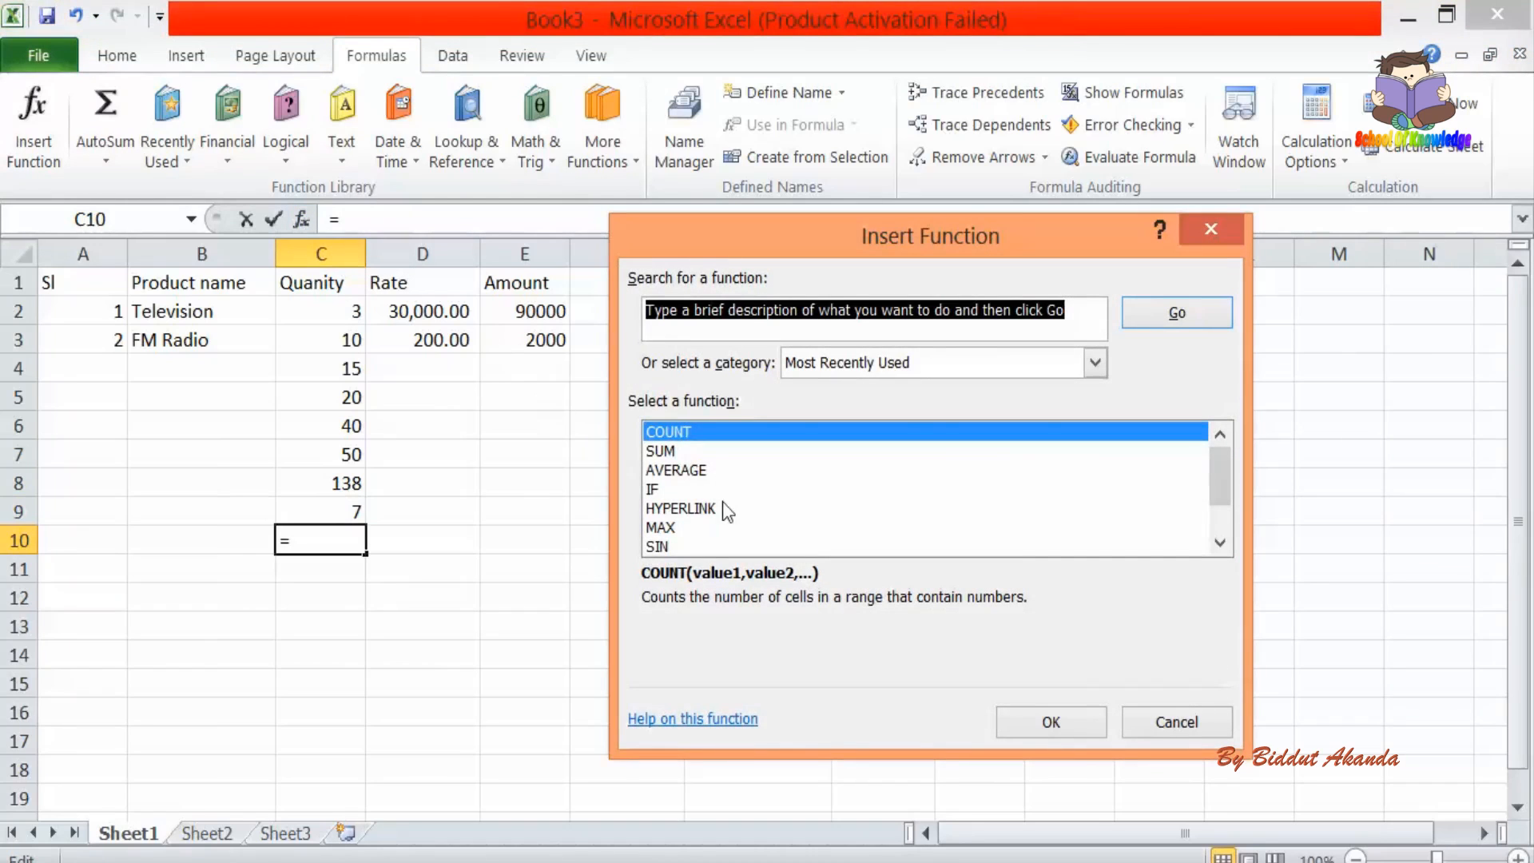
{"action": "left_click", "coordinate": [668, 489]}
{"action": "left_click", "coordinate": [666, 473]}
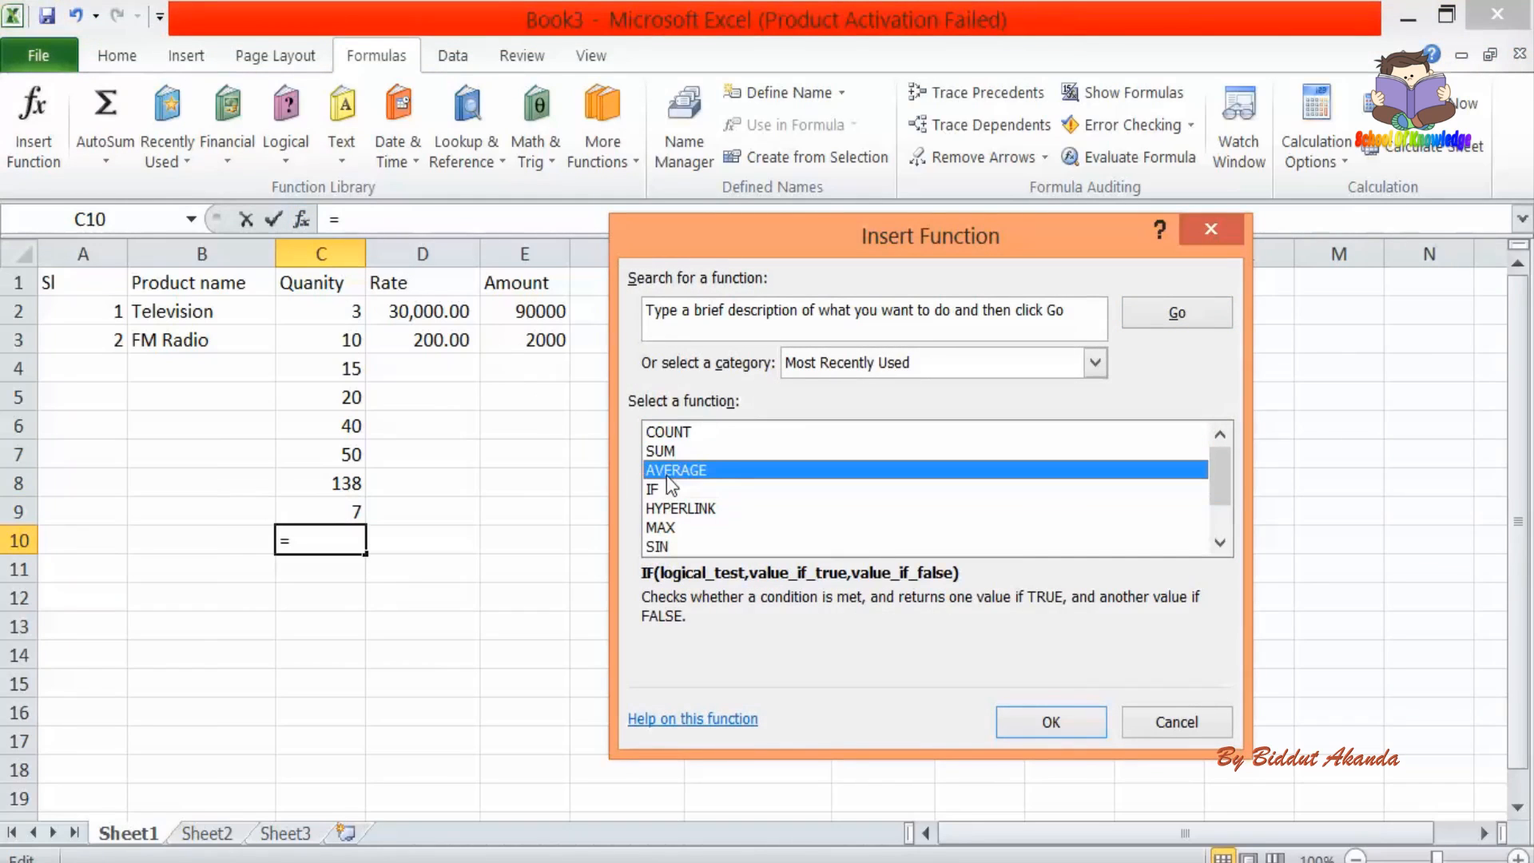
{"action": "left_click", "coordinate": [1048, 723]}
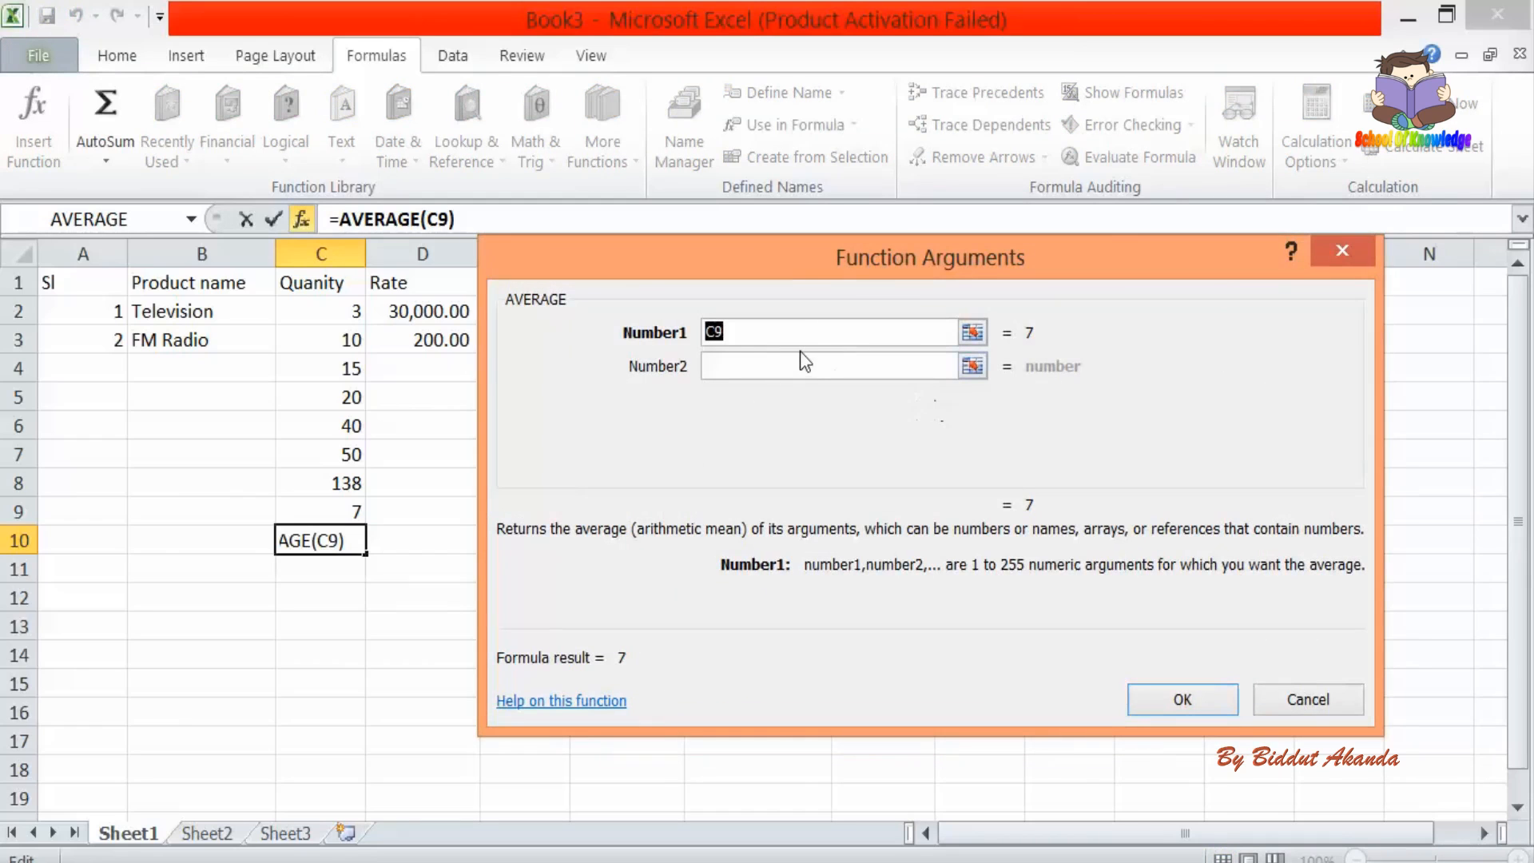
{"action": "left_click", "coordinate": [753, 334]}
{"action": "key", "text": "BackSpace"}
{"action": "key", "text": "BackSpace"}
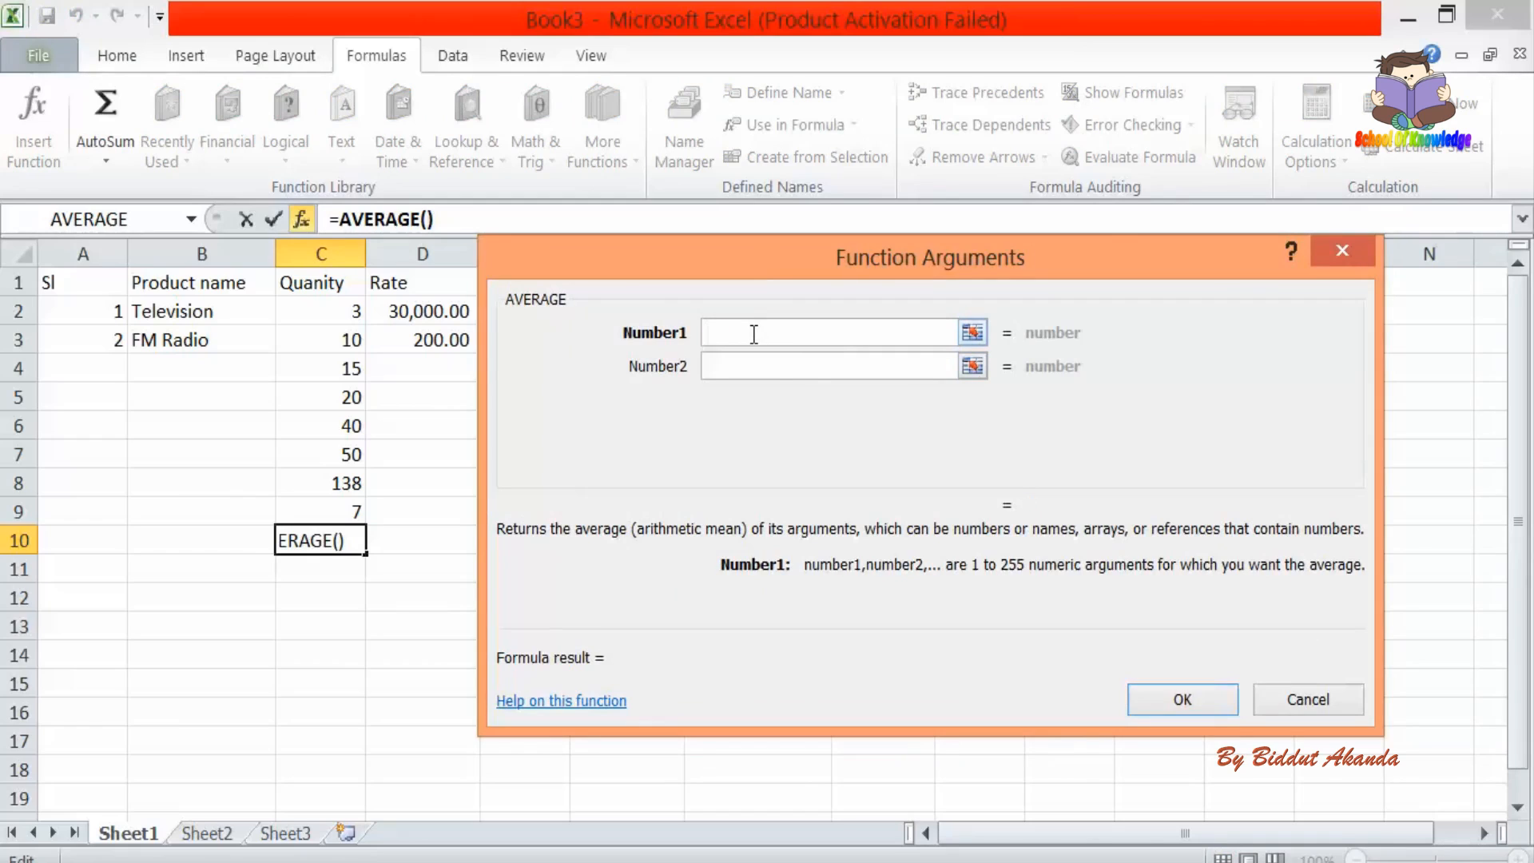
{"action": "type", "text": "c2"}
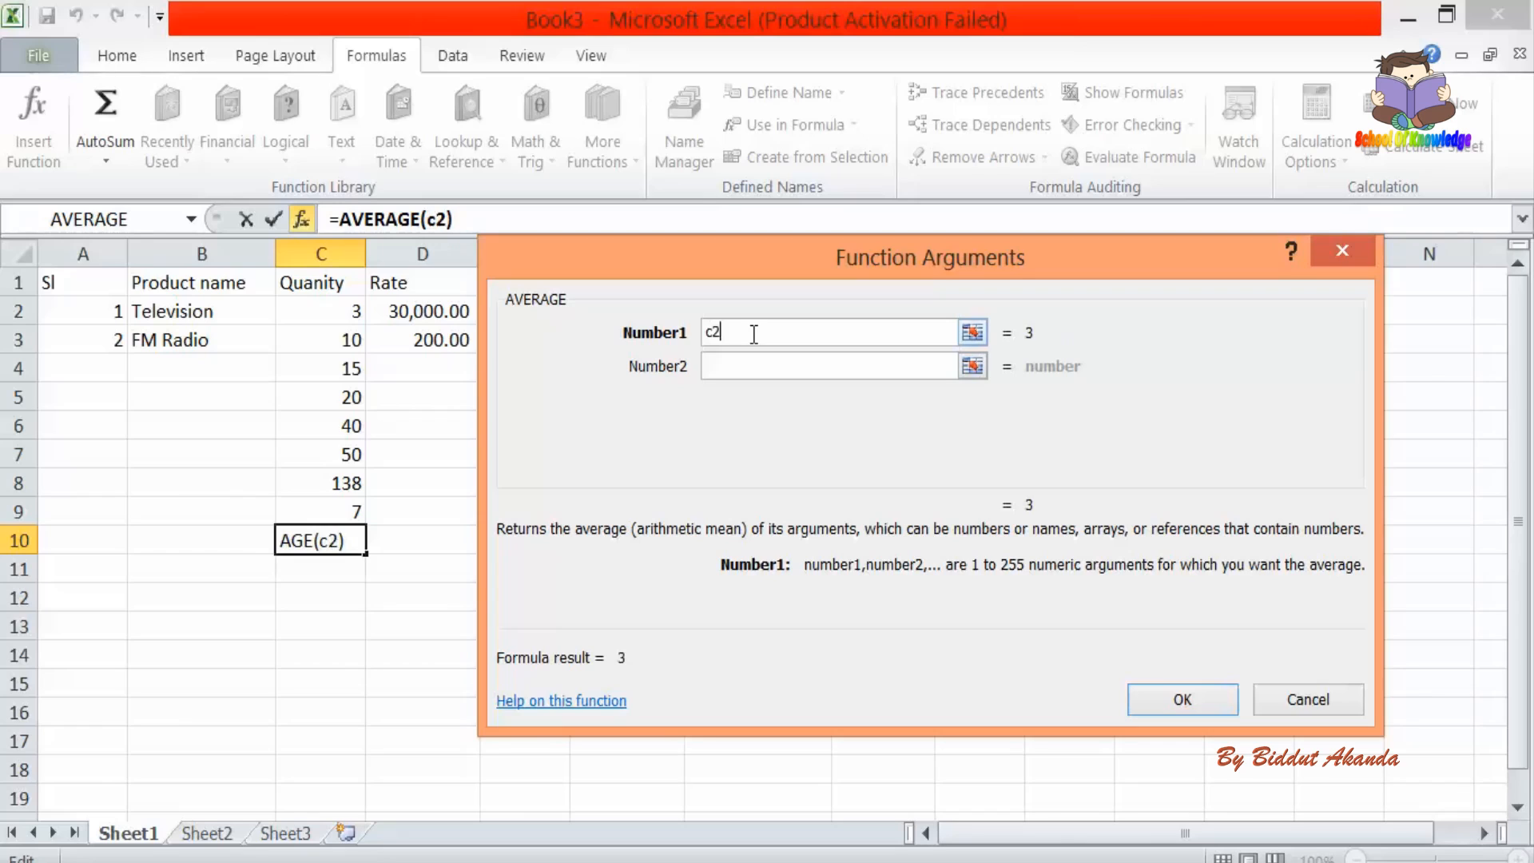
{"action": "type", "text": ":"}
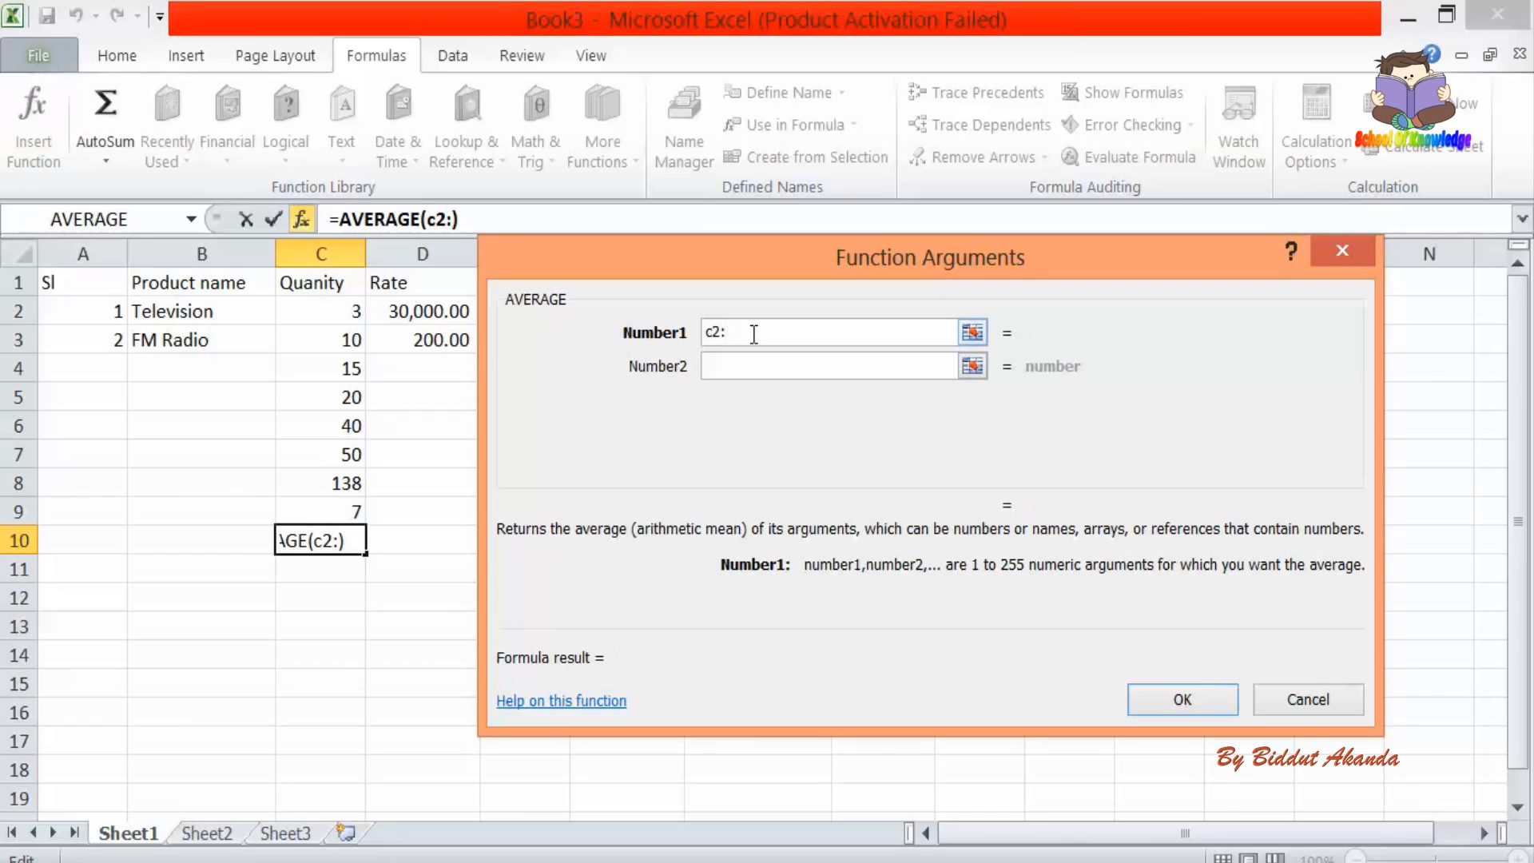
{"action": "type", "text": "c9"}
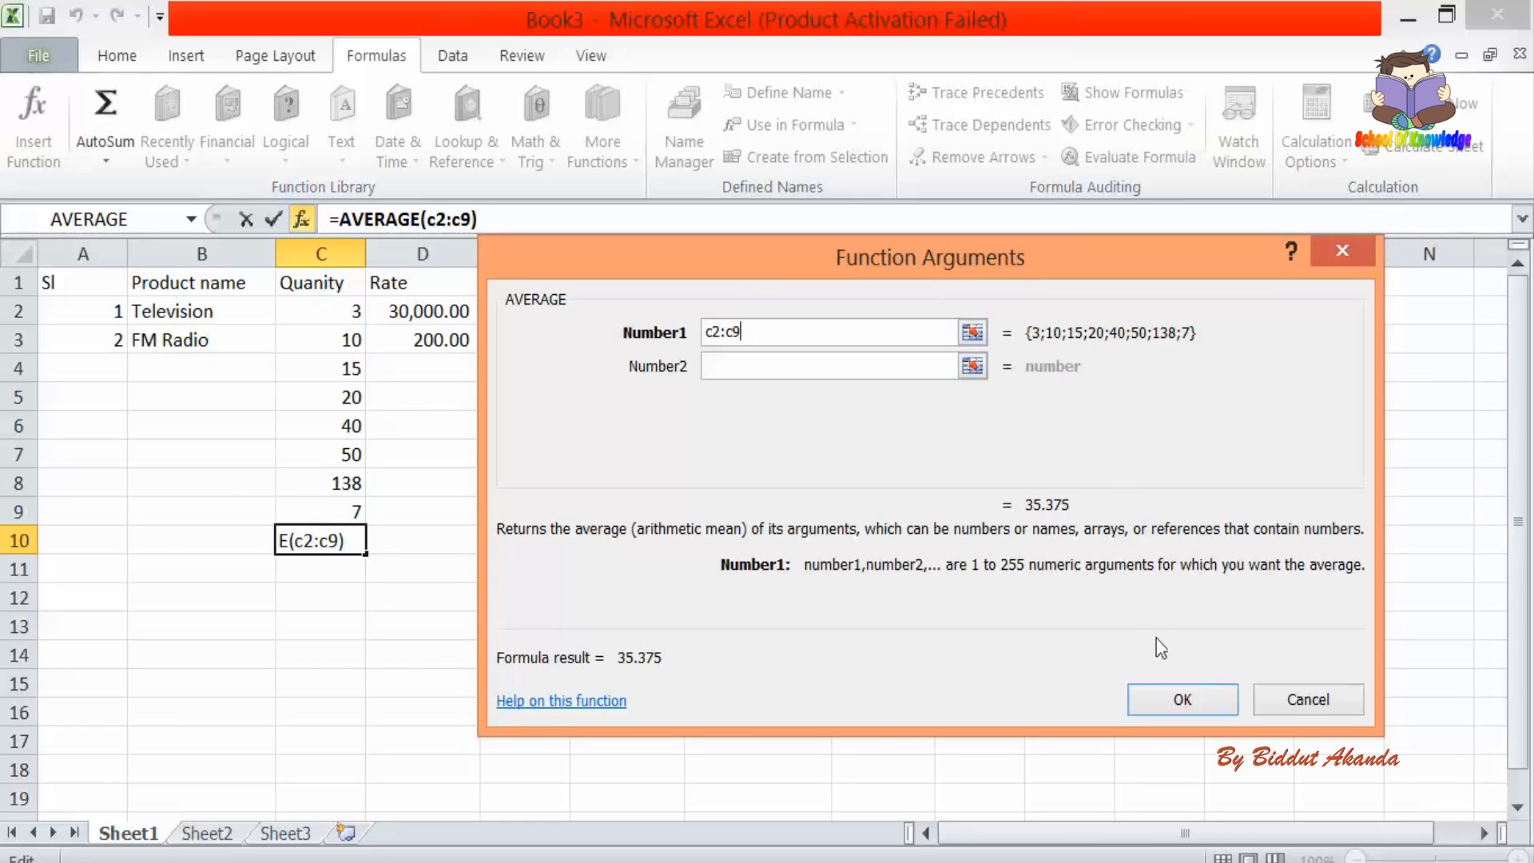
{"action": "left_click", "coordinate": [1170, 701]}
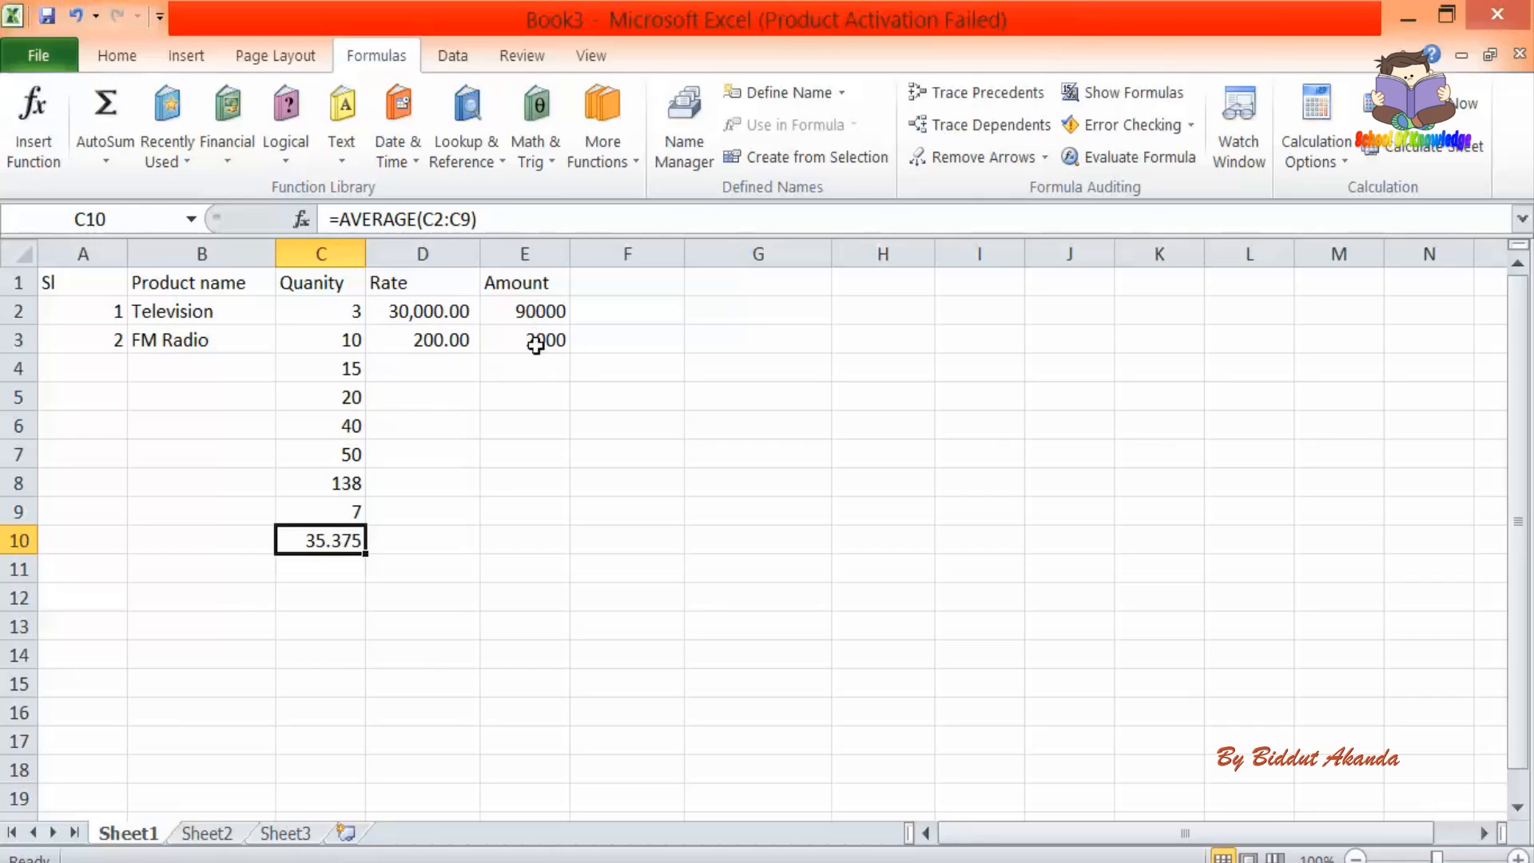
- Enter a formula in E4 that divides the Television amount in E2 by the FM Radio amount in E3
{"action": "left_click", "coordinate": [535, 370]}
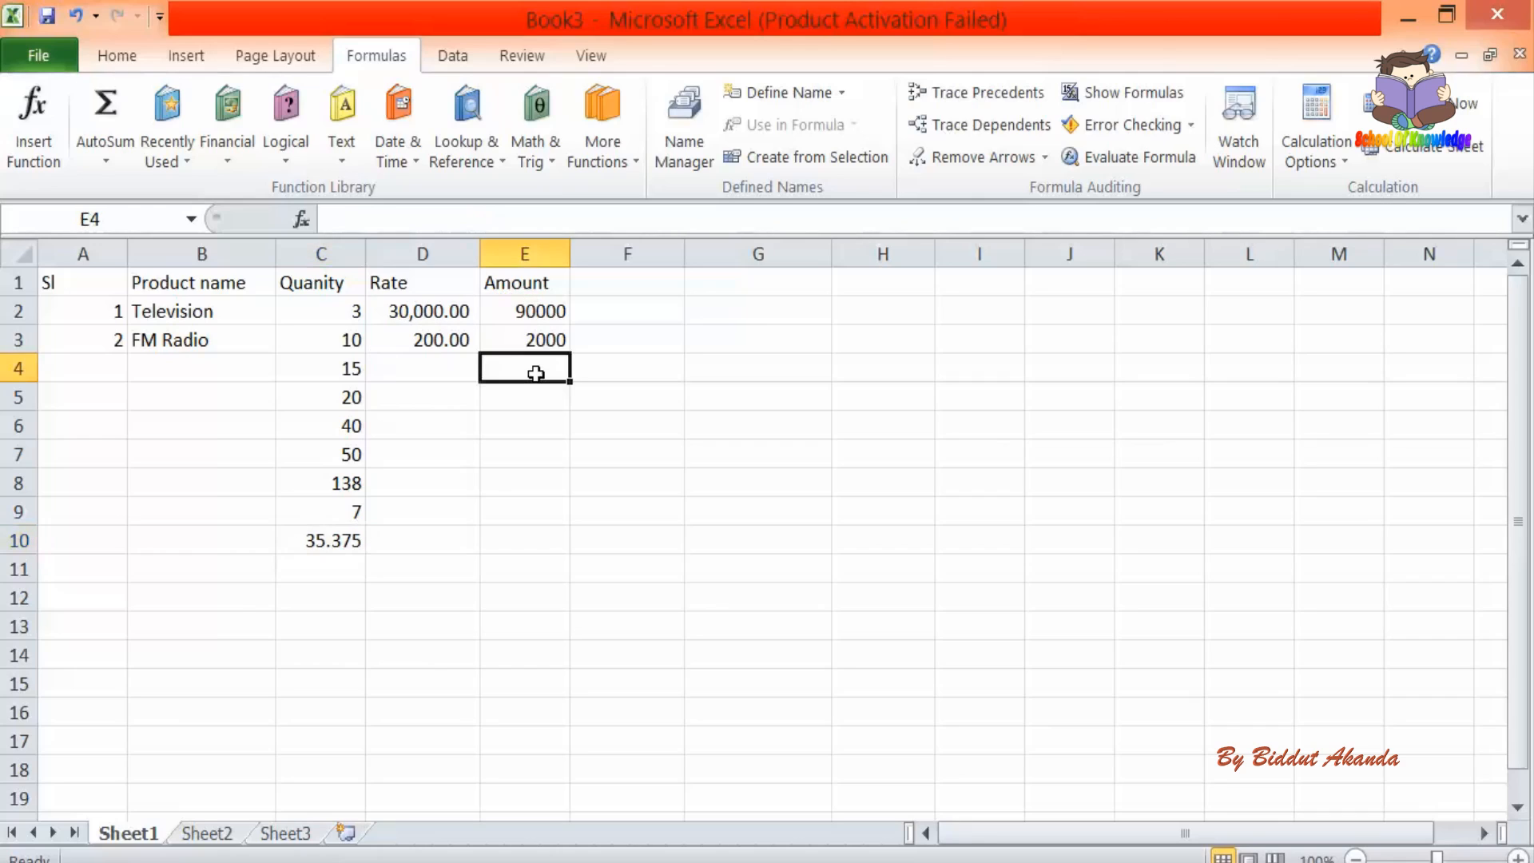
{"action": "left_click", "coordinate": [539, 309]}
{"action": "left_click", "coordinate": [534, 367]}
{"action": "type", "text": "="}
{"action": "left_click", "coordinate": [535, 314]}
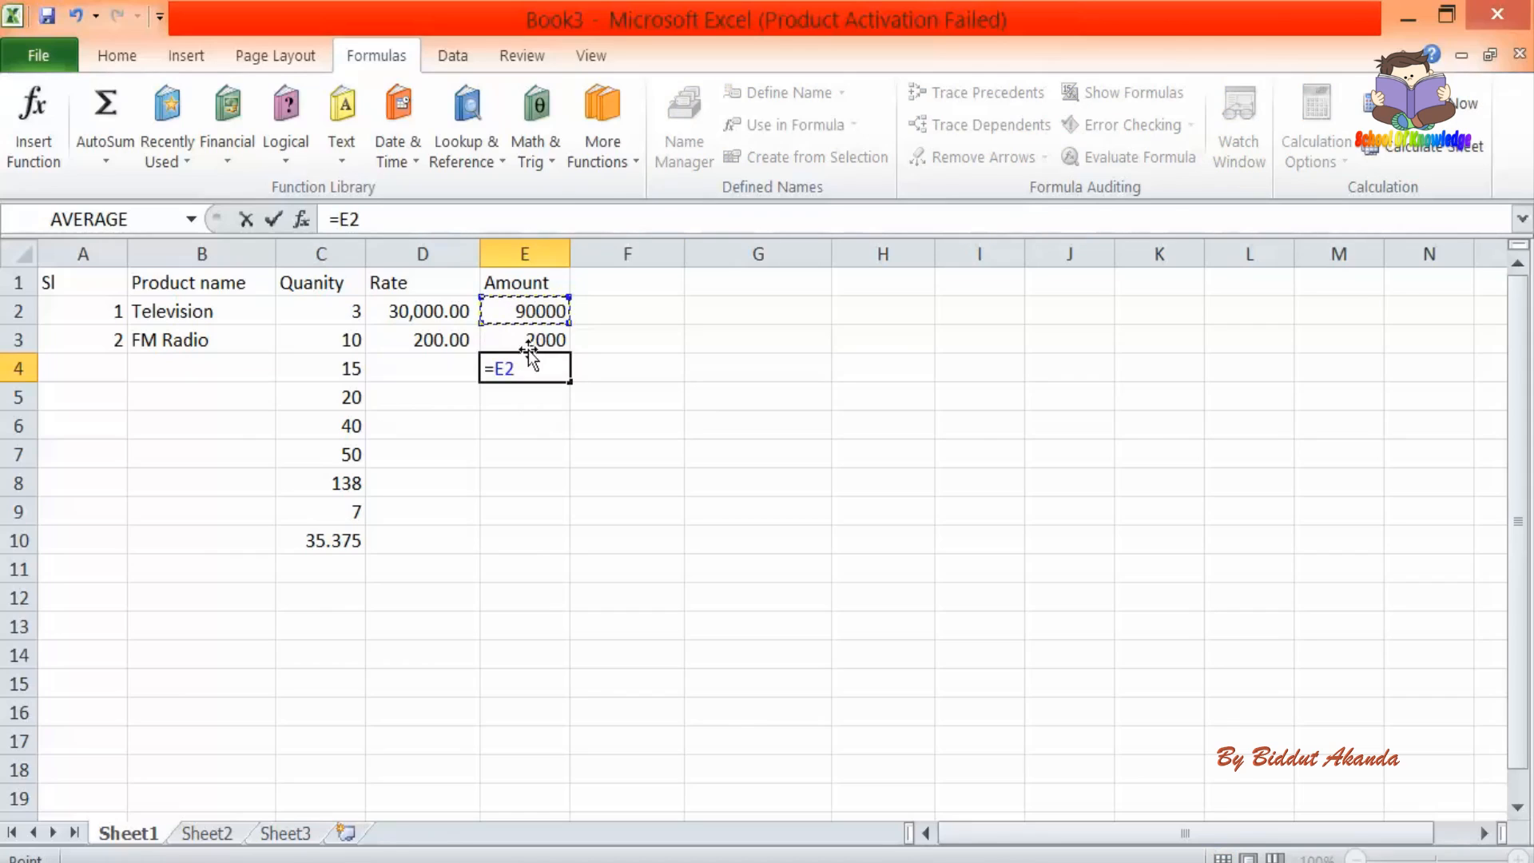
{"action": "type", "text": "/"}
{"action": "left_click", "coordinate": [540, 335]}
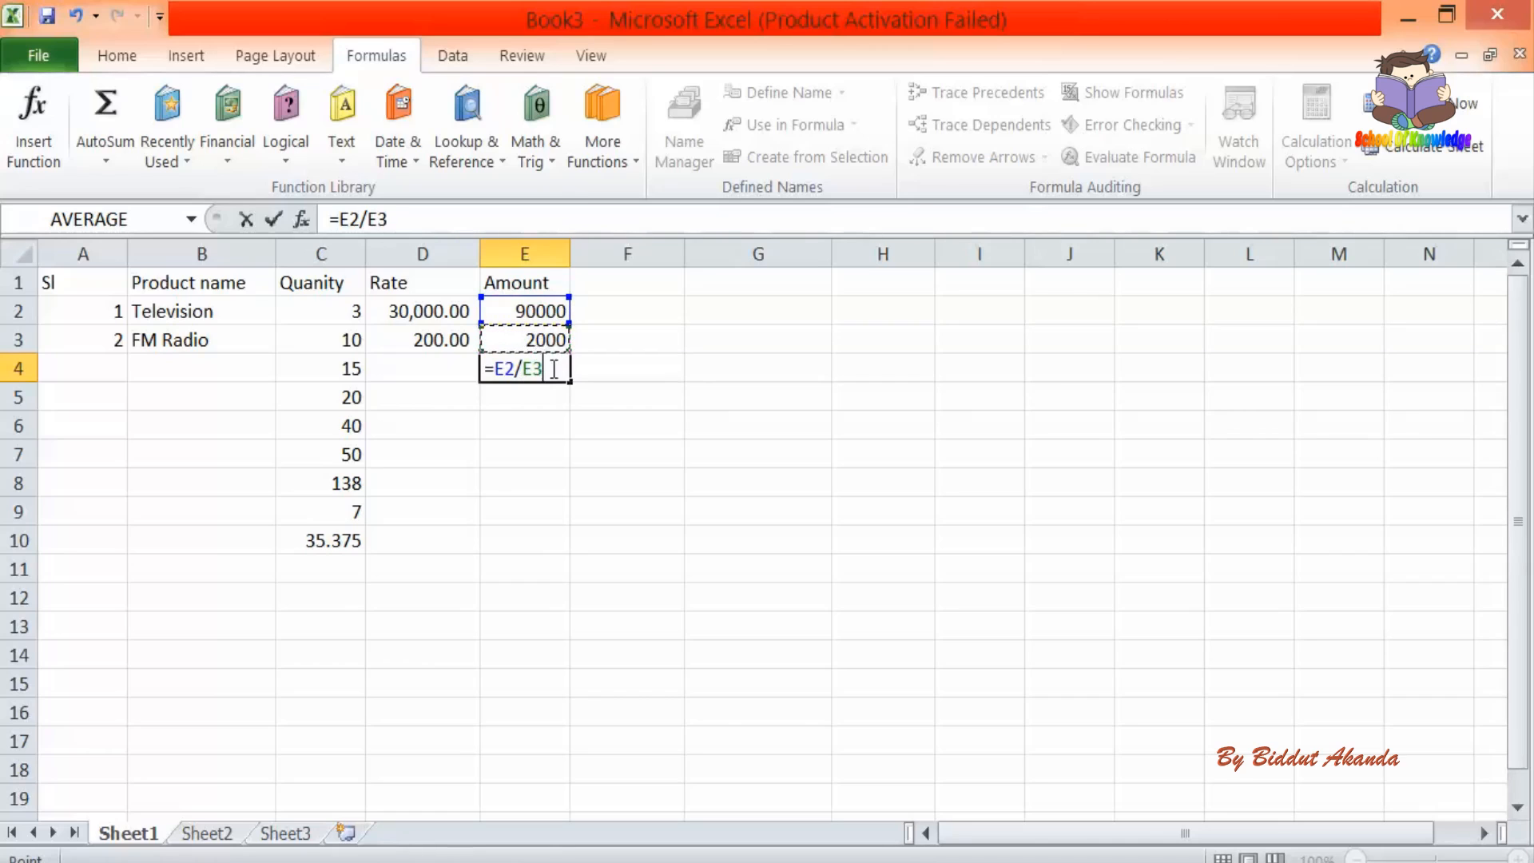
{"action": "key", "text": "Return"}
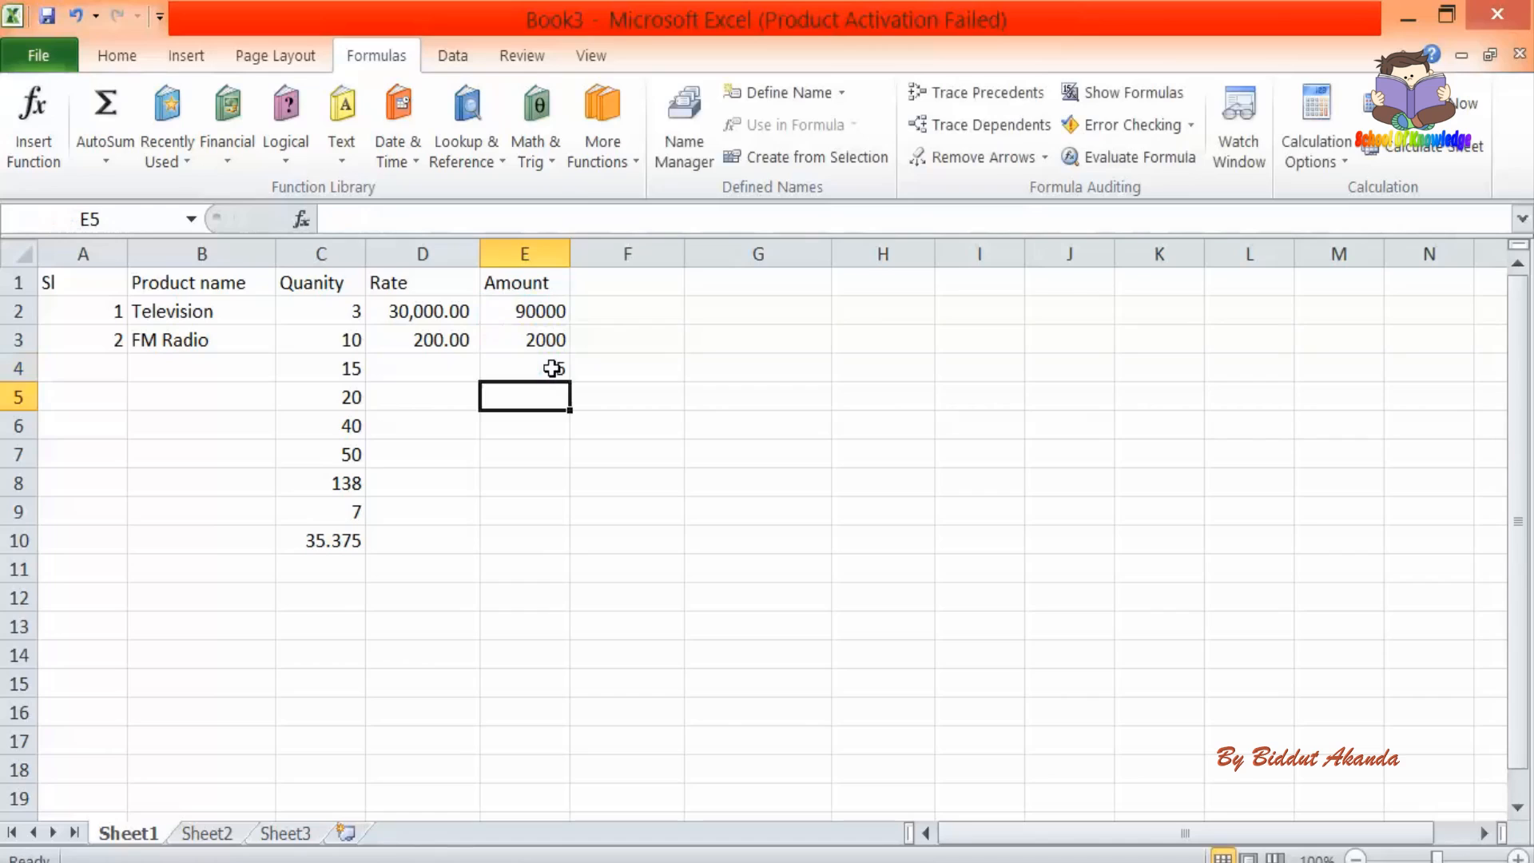
{"action": "left_click", "coordinate": [546, 375]}
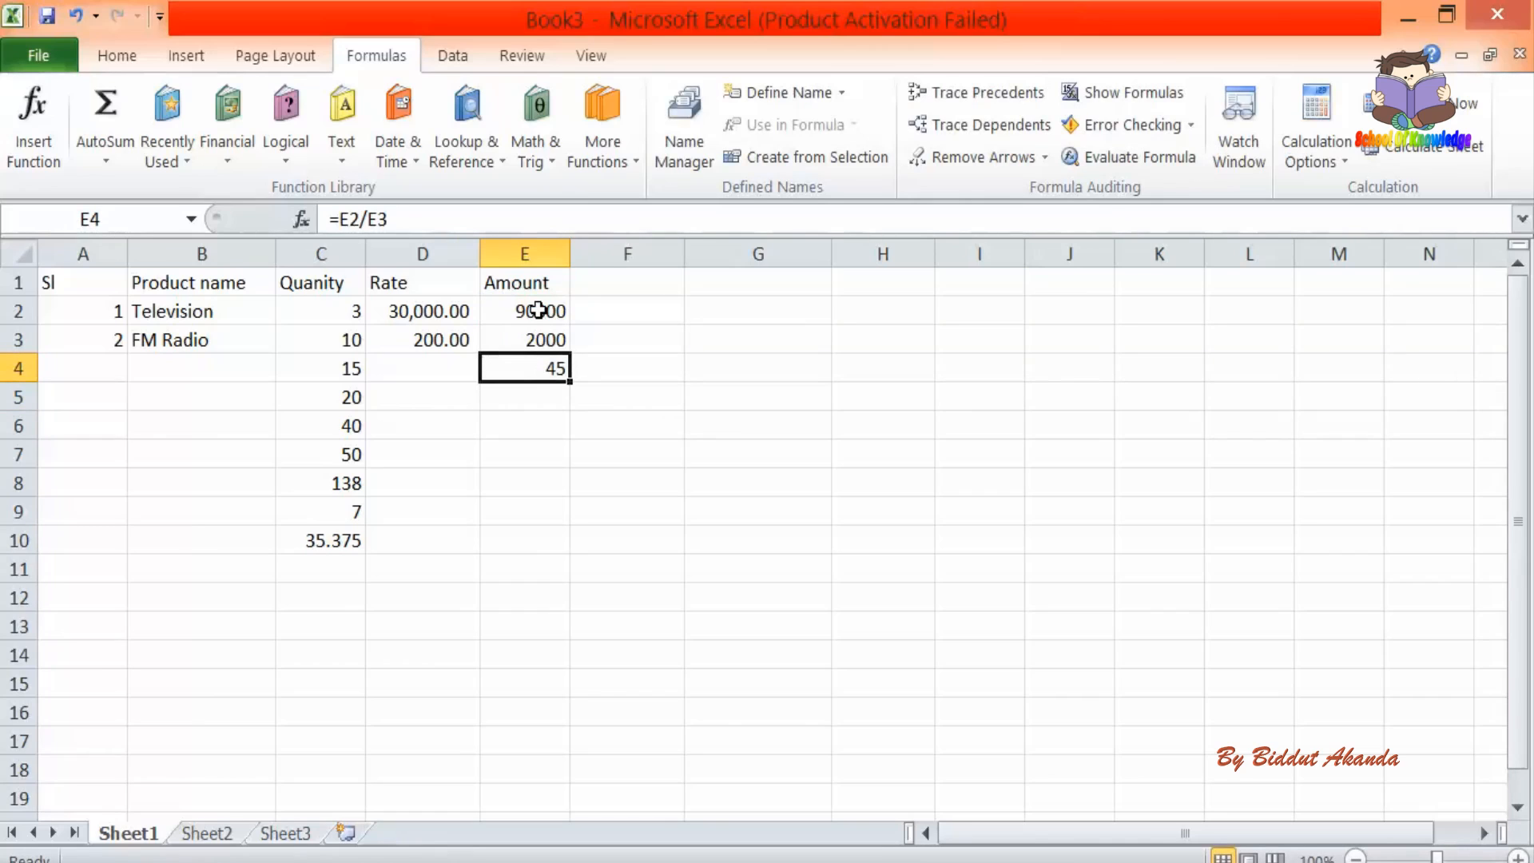
- Enter the formula =E2+E3-E4 in cell E5 and reselect the cell to show its formula
{"action": "left_click_drag", "start_coordinate": [538, 310], "coordinate": [538, 386]}
{"action": "left_click", "coordinate": [539, 389]}
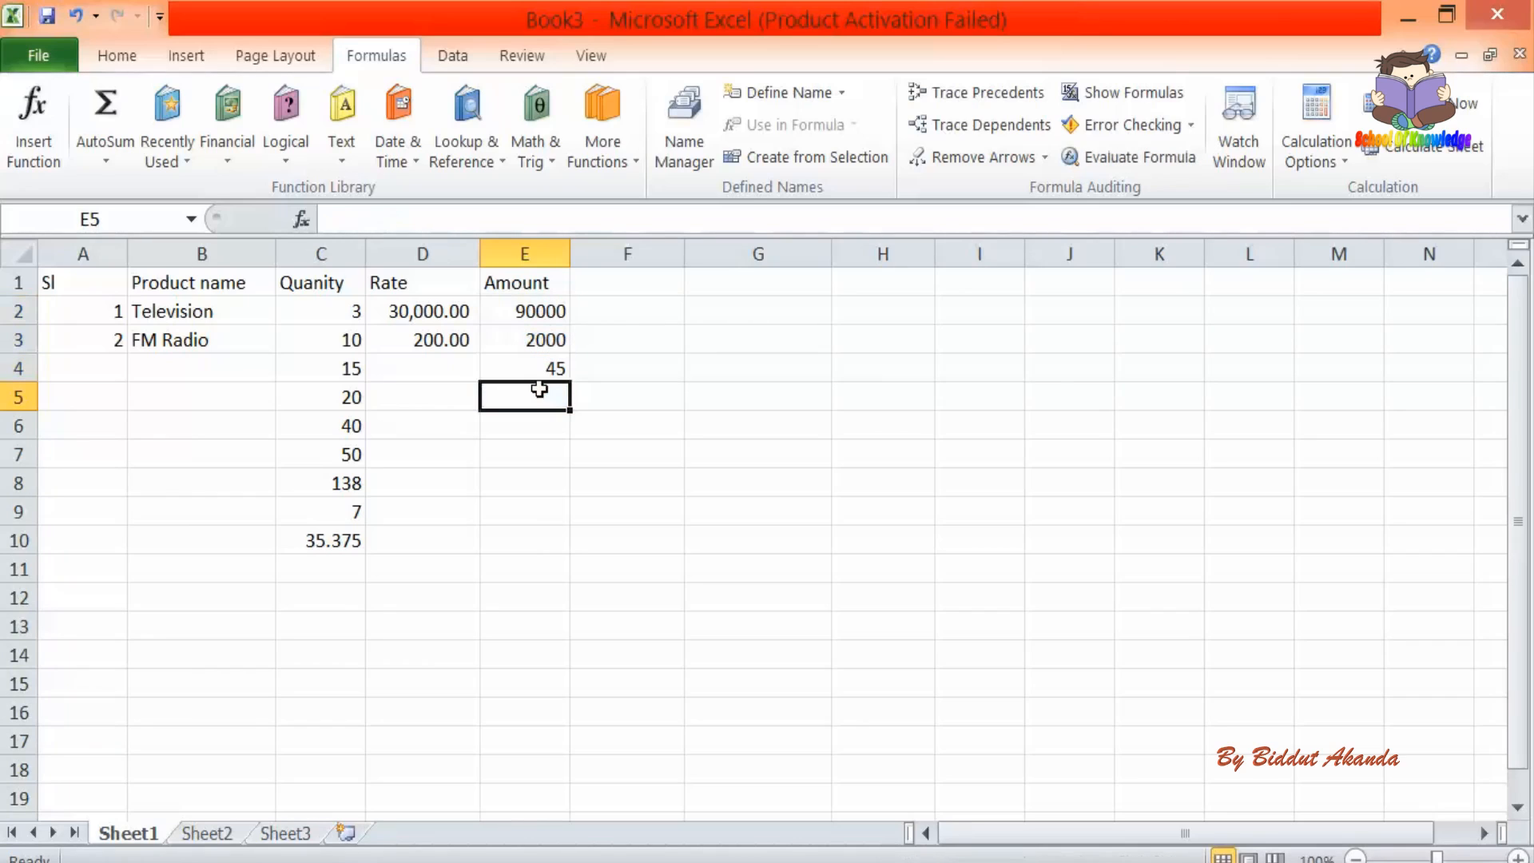
{"action": "type", "text": "="}
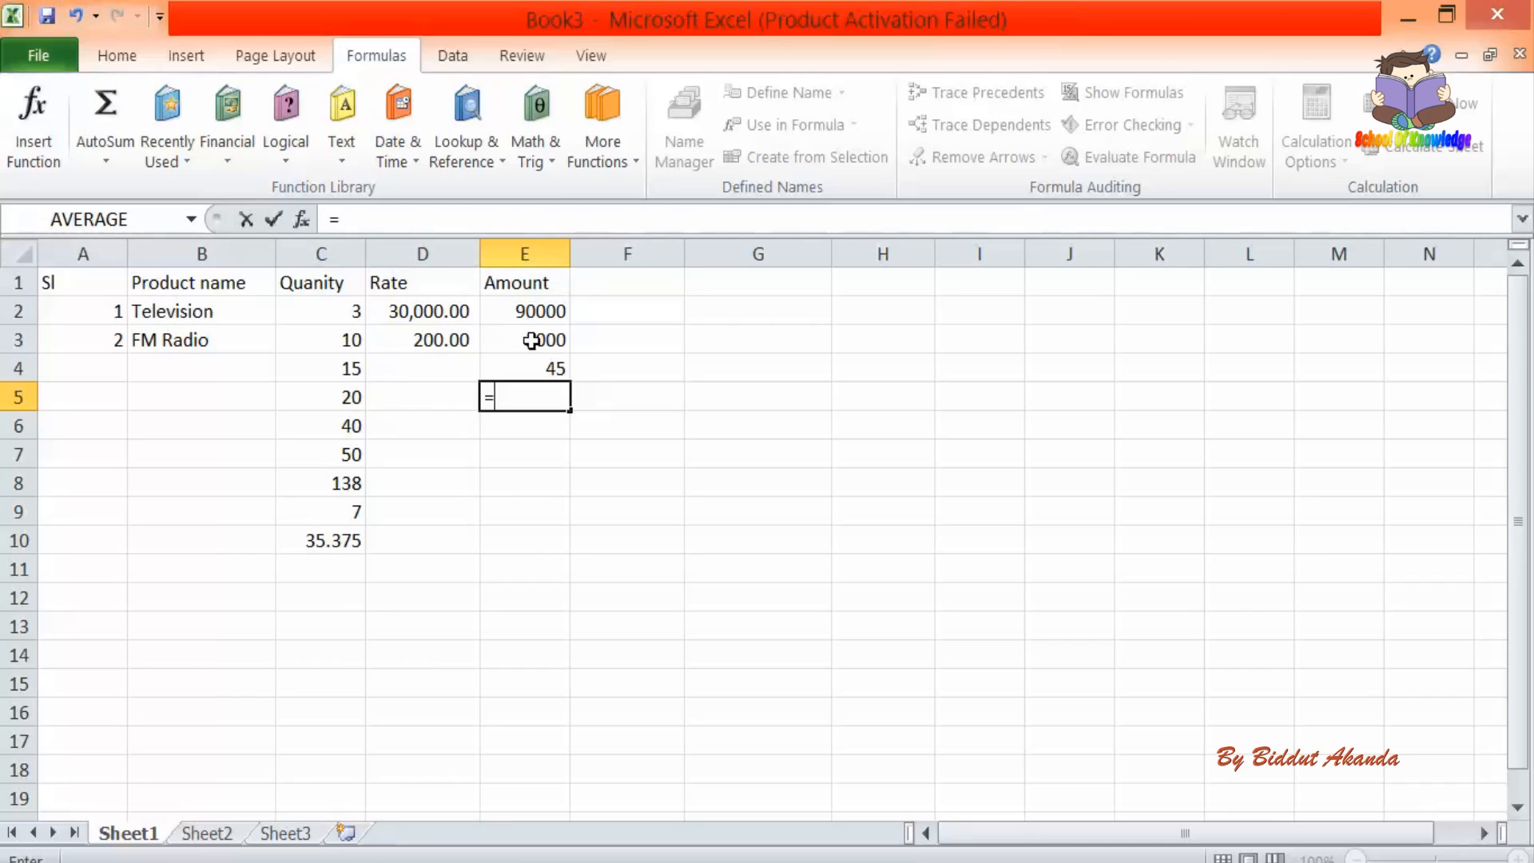
{"action": "left_click", "coordinate": [533, 315]}
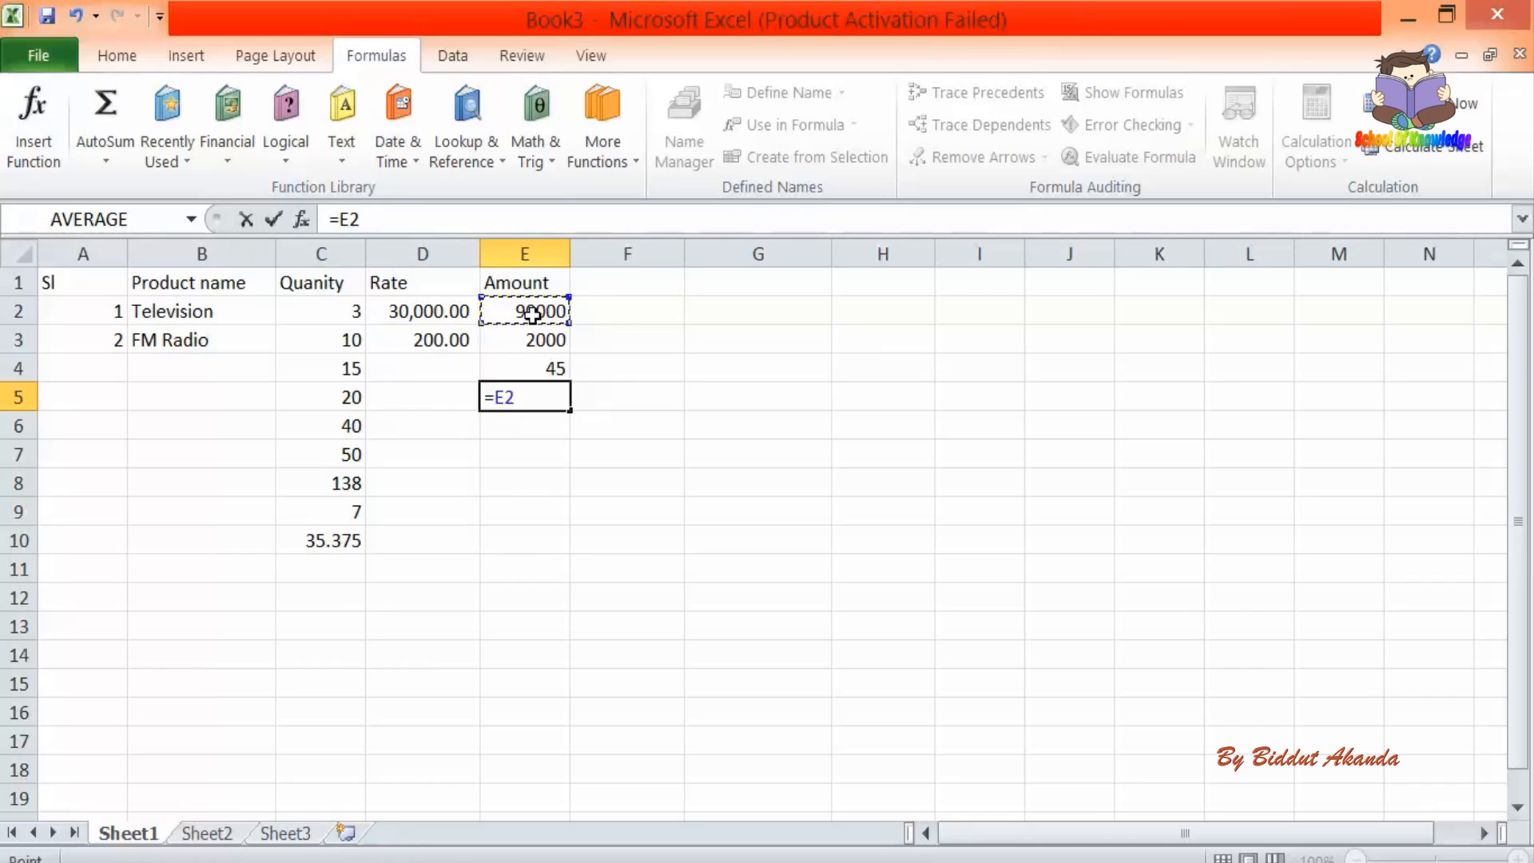
{"action": "type", "text": "+"}
{"action": "left_click", "coordinate": [536, 336]}
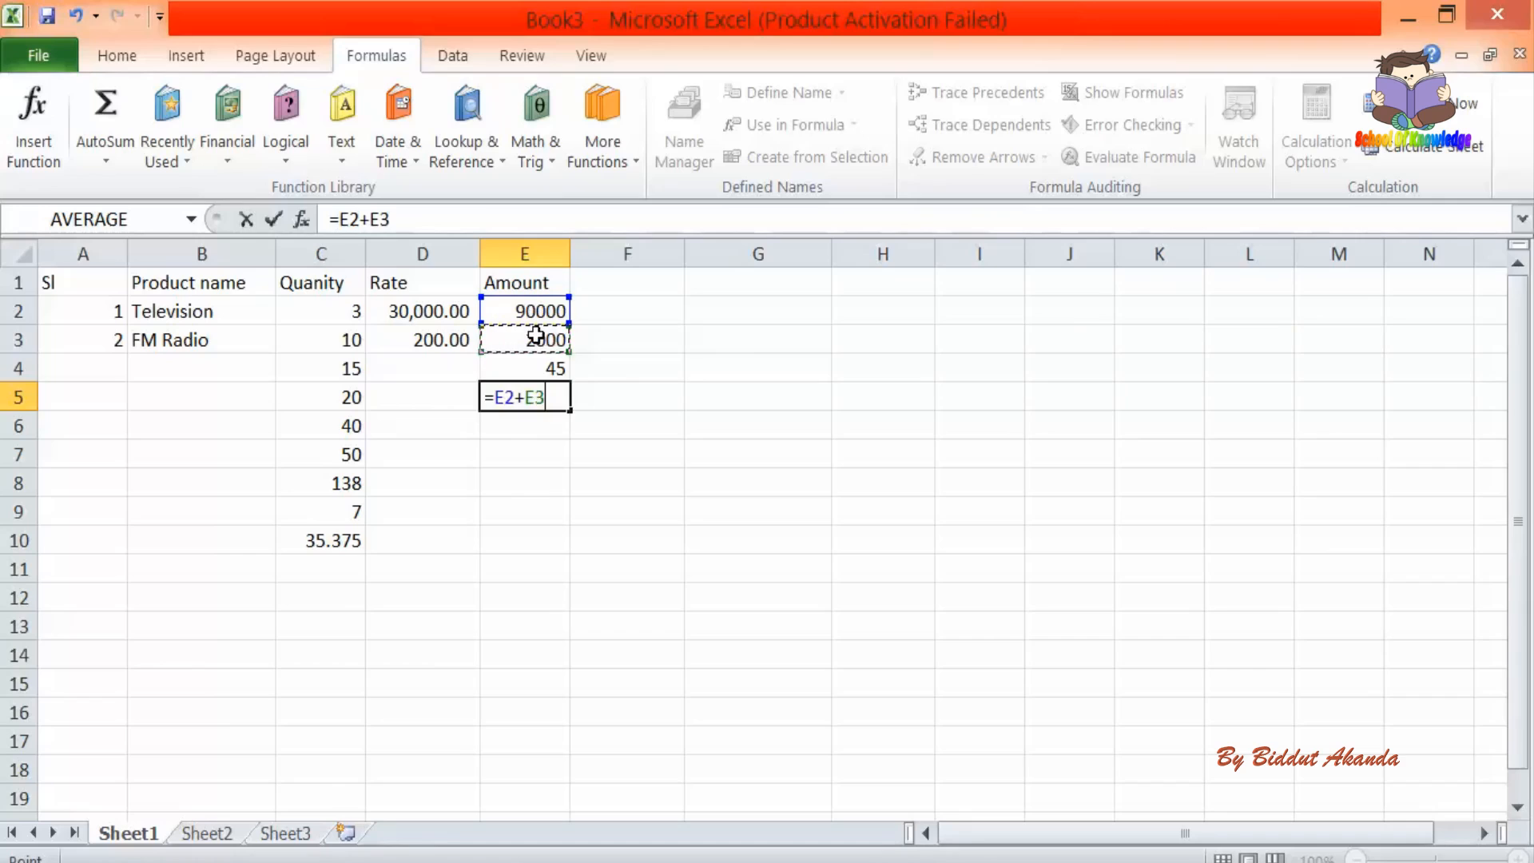
{"action": "type", "text": "_"}
{"action": "key", "text": "BackSpace"}
{"action": "type", "text": "-"}
{"action": "left_click", "coordinate": [534, 370]}
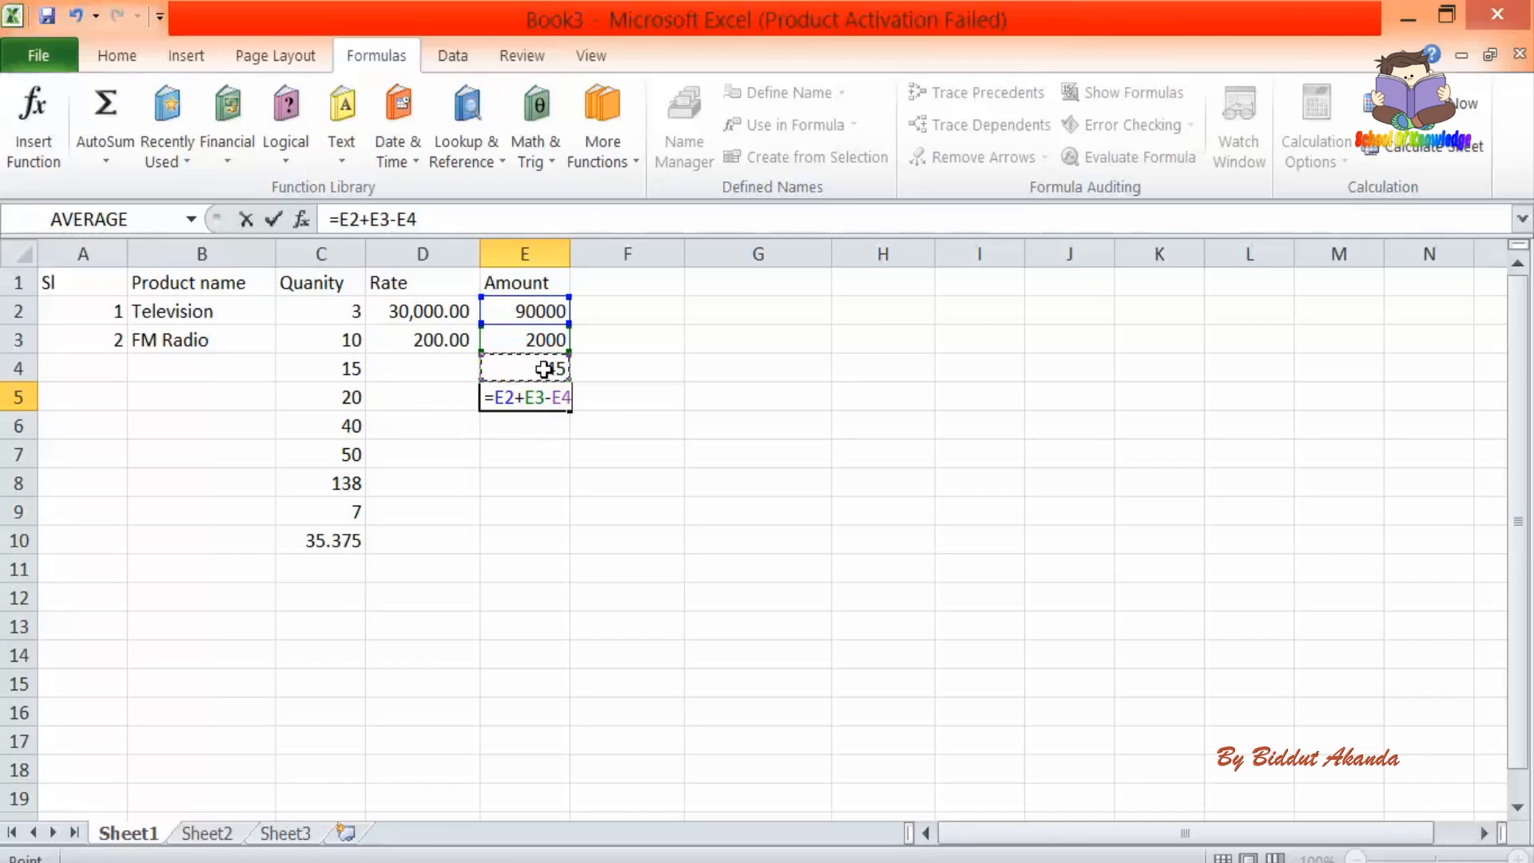
{"action": "key", "text": "Return"}
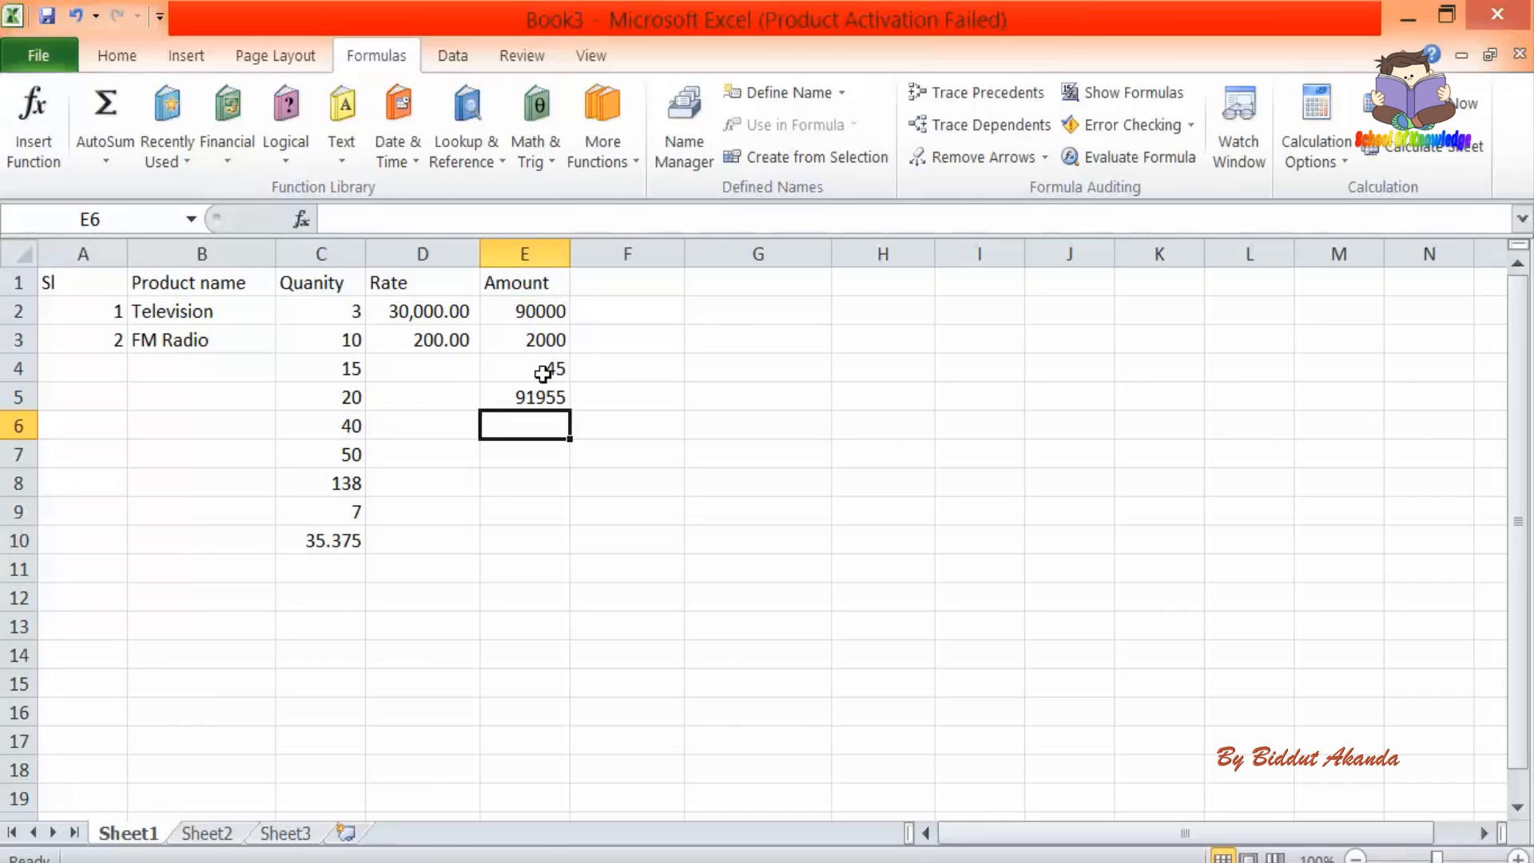
{"action": "left_click", "coordinate": [537, 400]}
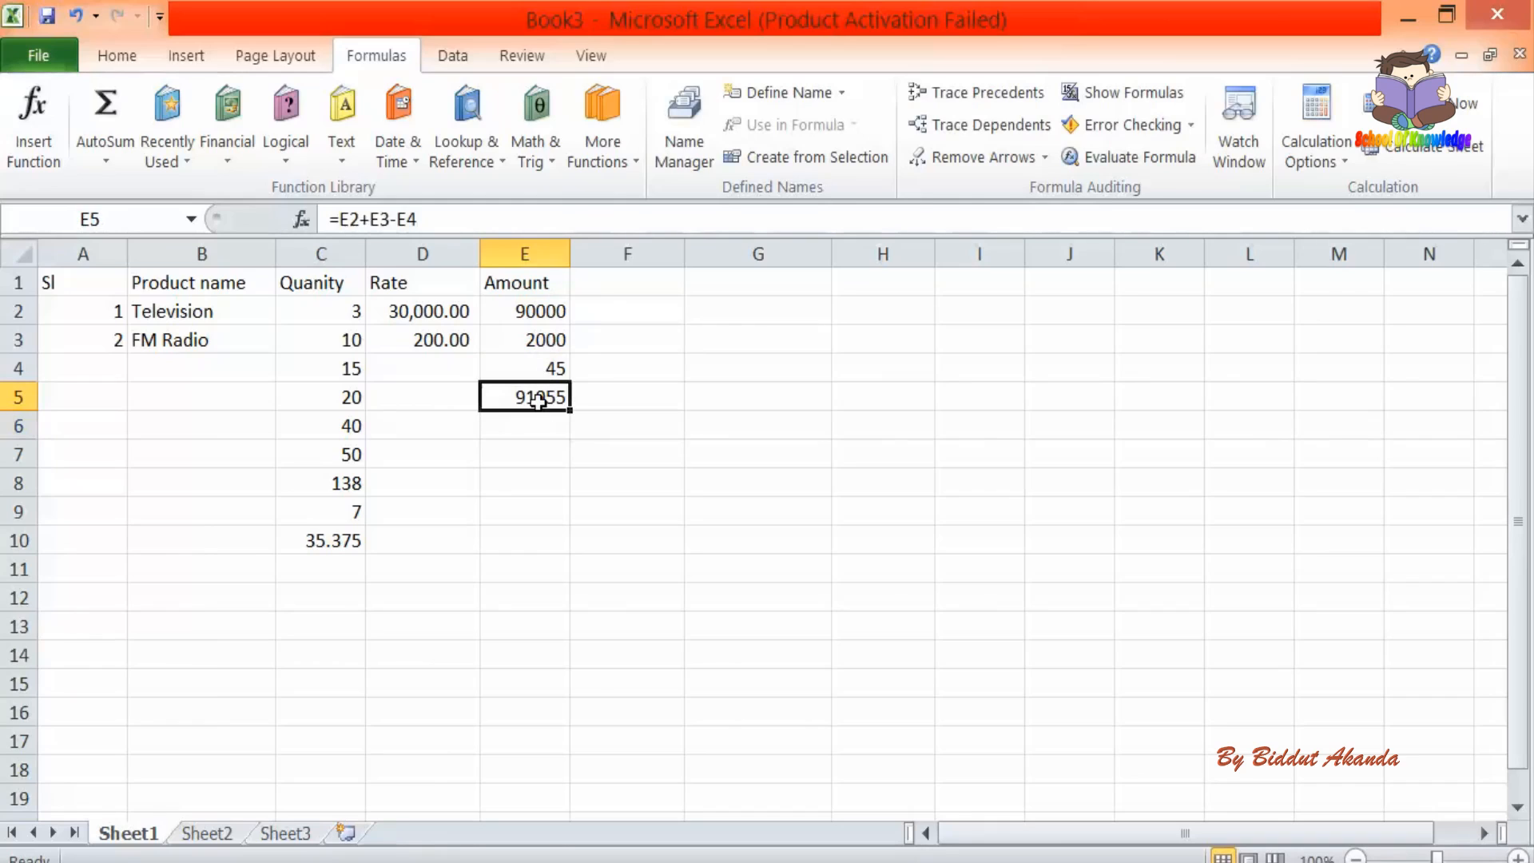